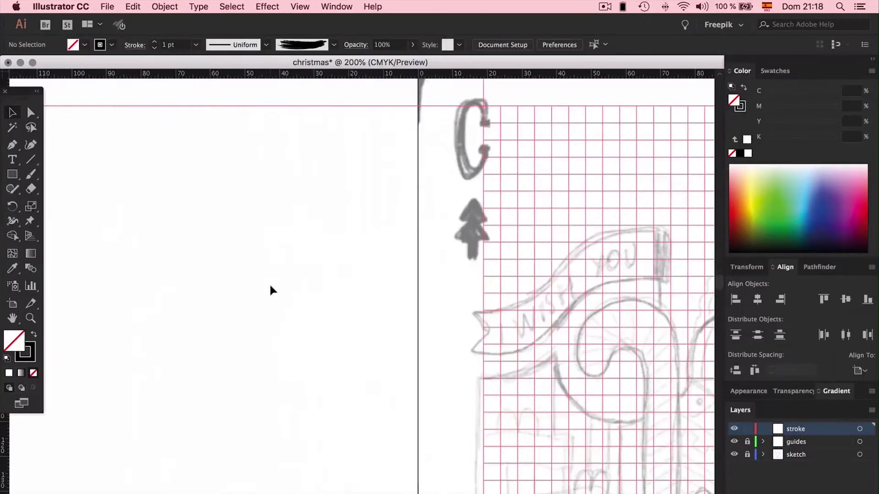
# Draw a small solid black circle with the Ellipse Tool
pyautogui.click(17, 176)
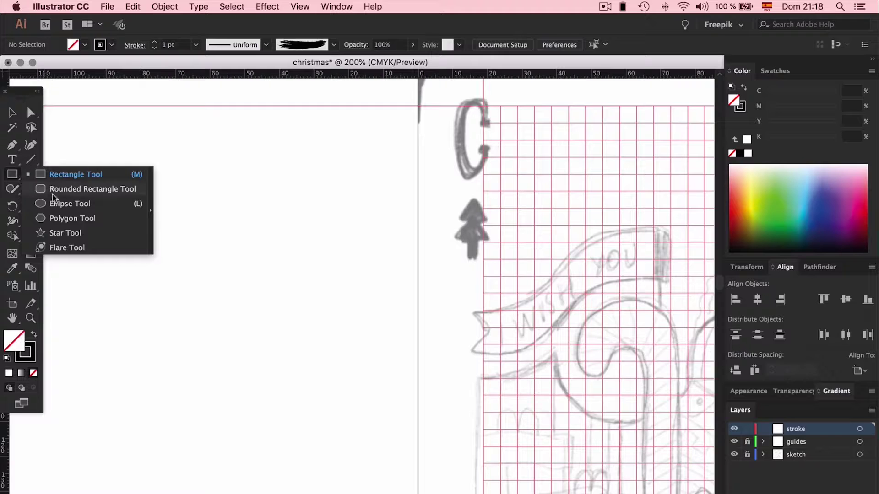
pyautogui.click(64, 203)
pyautogui.moveTo(89, 173); pyautogui.dragTo(115, 200)
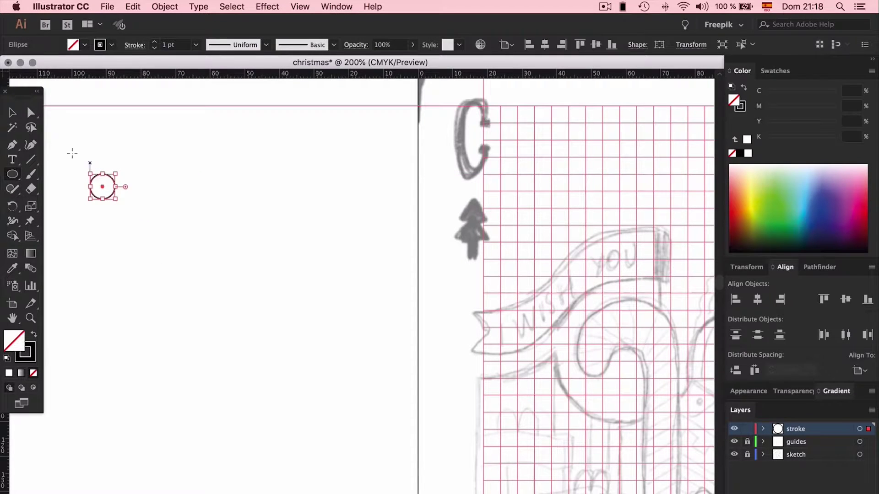
# Place a copy to the right and make it a hollow outline with a 2 pt stroke
pyautogui.click(33, 335)
pyautogui.click(229, 197)
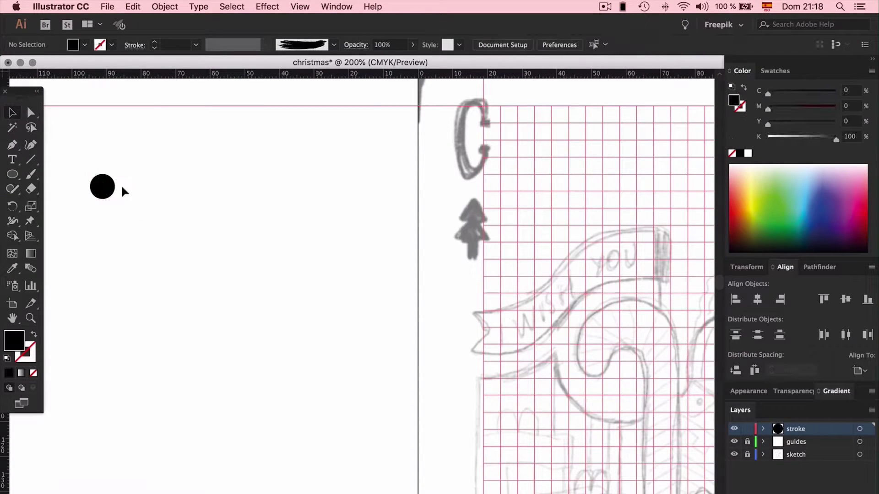
pyautogui.moveTo(120, 185)
pyautogui.mouseDown()
pyautogui.moveTo(176, 192)
pyautogui.moveTo(163, 201)
pyautogui.mouseUp()
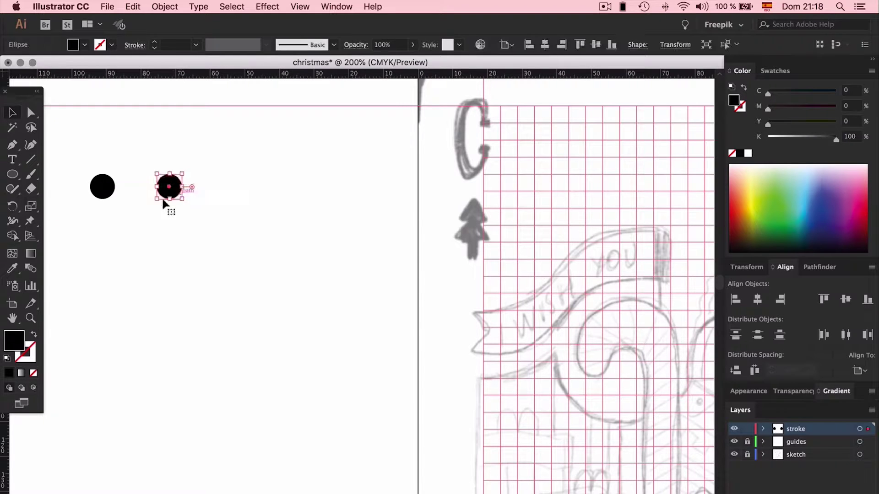
pyautogui.click(33, 336)
pyautogui.click(154, 41)
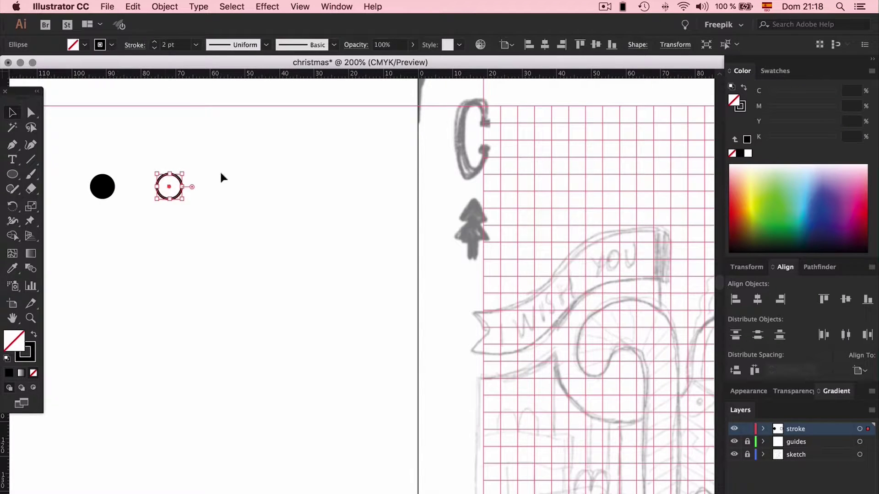
pyautogui.click(425, 191)
# Delete the unneeded swatches, leaving only None and Registration
pyautogui.click(775, 72)
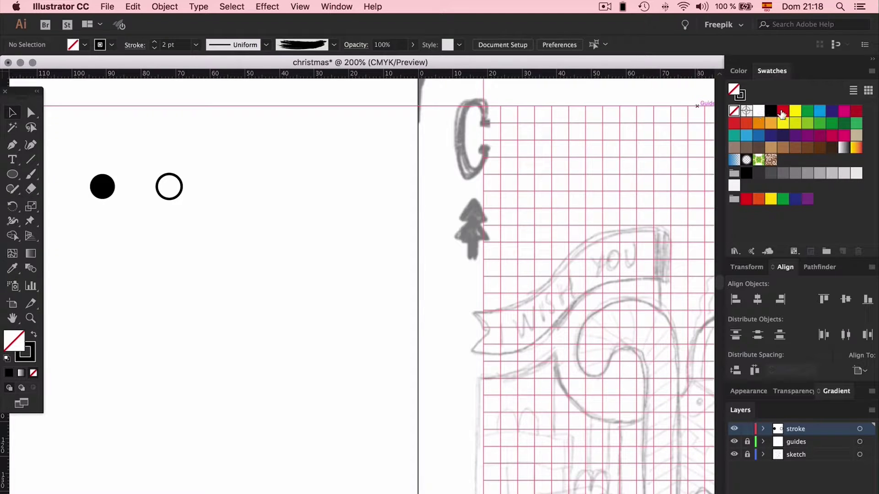
pyautogui.click(759, 111)
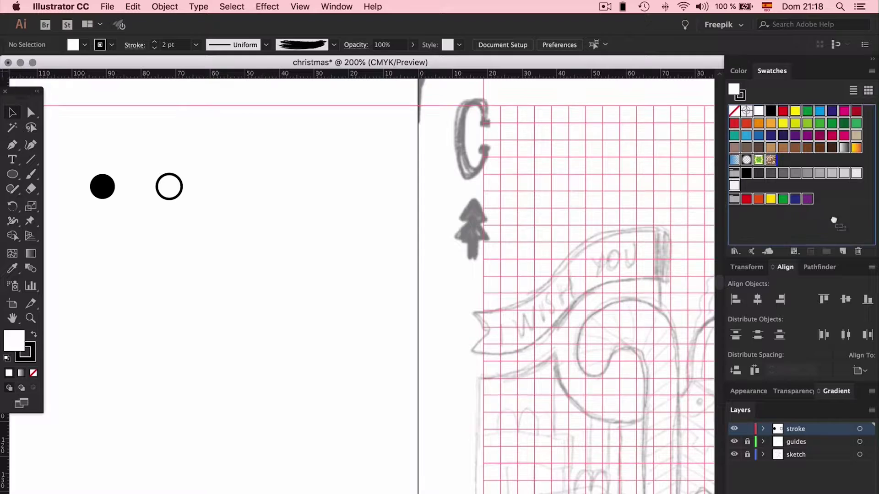
pyautogui.click(859, 251)
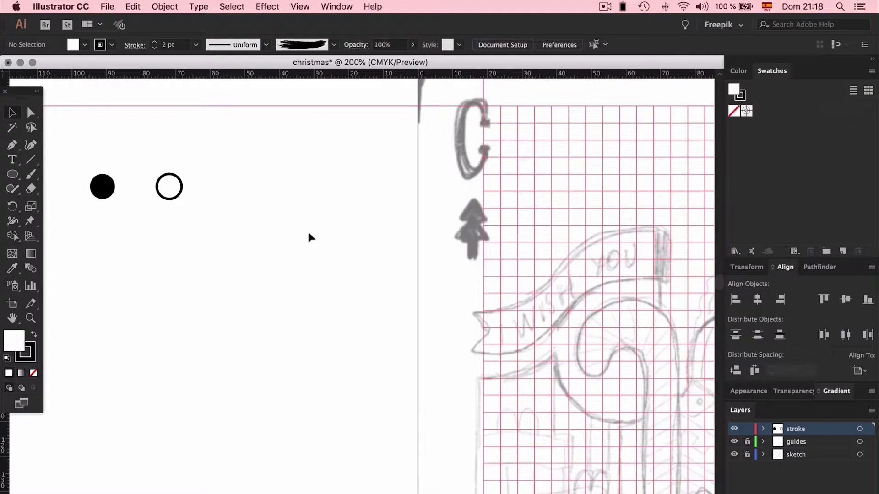
# Set the outlined circle's fill to None and move it onto the grid
pyautogui.click(175, 178)
pyautogui.press('/')
pyautogui.click(273, 172)
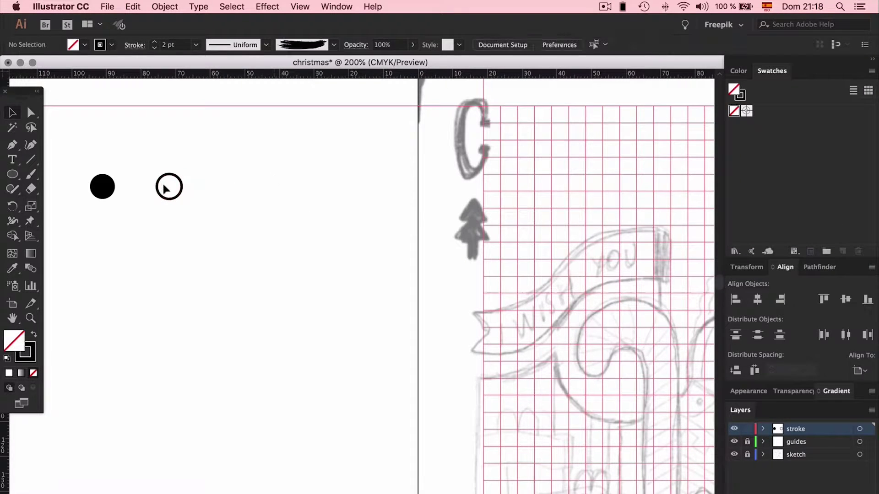
pyautogui.moveTo(178, 186)
pyautogui.mouseDown()
pyautogui.moveTo(569, 249)
pyautogui.moveTo(549, 247)
pyautogui.moveTo(530, 265)
pyautogui.moveTo(535, 259)
pyautogui.mouseUp()
# Zoom in on the outlined circle and set its stroke to Align Stroke to Inside
pyautogui.press('super+equal')
pyautogui.press('super+equal')
pyautogui.press('super+equal')
pyautogui.press('super+equal')
pyautogui.press('super+equal')
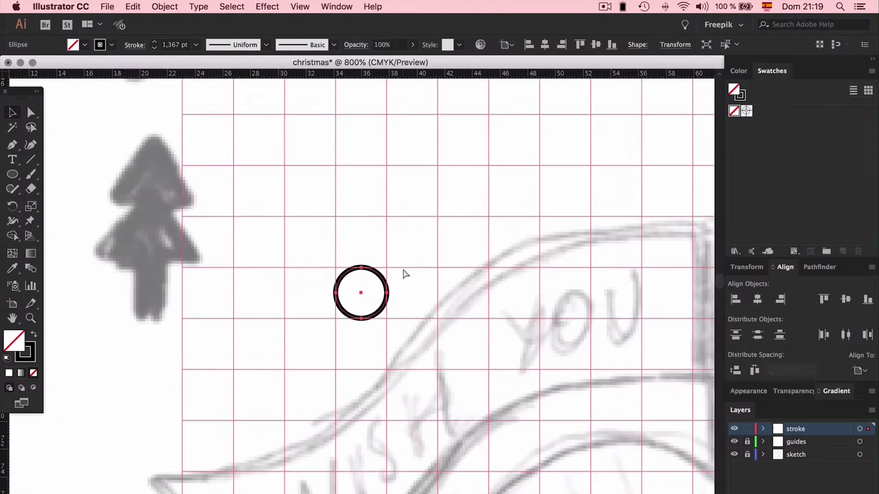
pyautogui.hscroll(3, 403, 275)
pyautogui.scroll(-1, 402, 275)
pyautogui.click(390, 244)
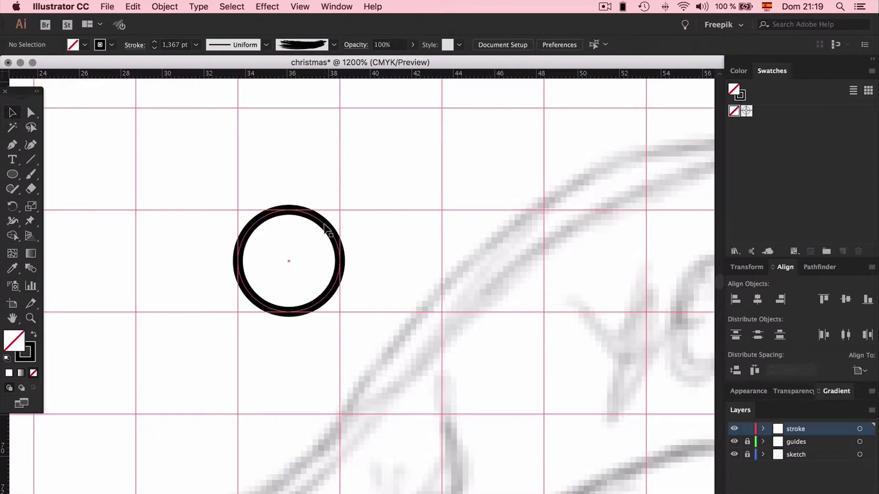
pyautogui.click(326, 226)
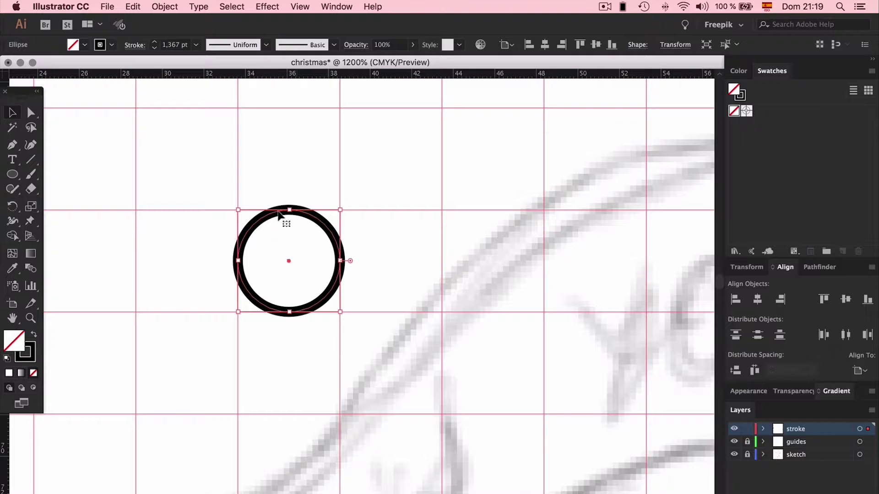
pyautogui.click(136, 46)
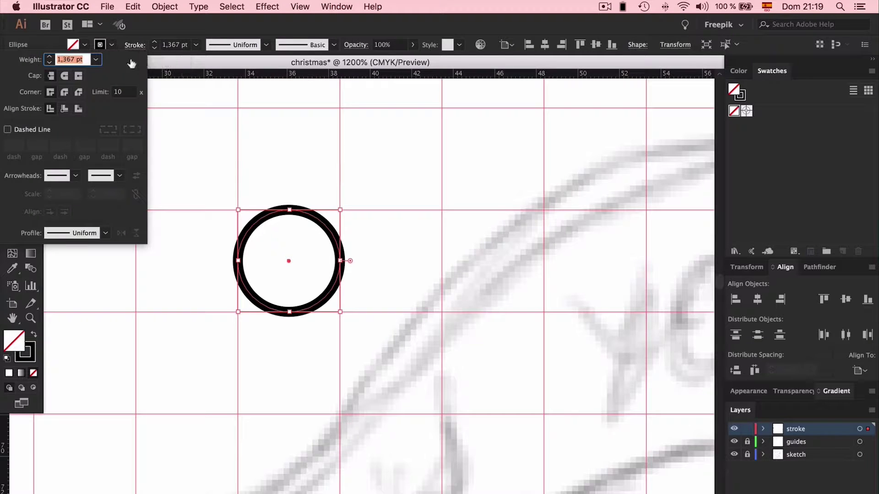
pyautogui.click(64, 109)
pyautogui.click(296, 180)
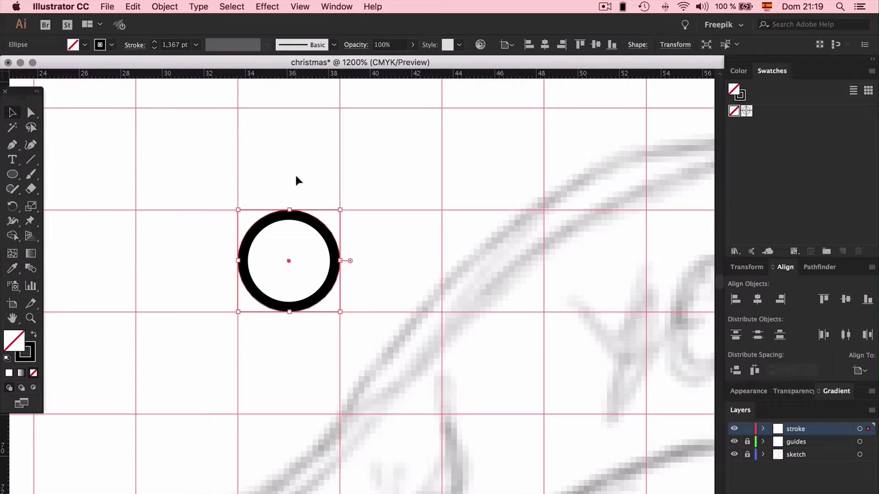
pyautogui.click(341, 273)
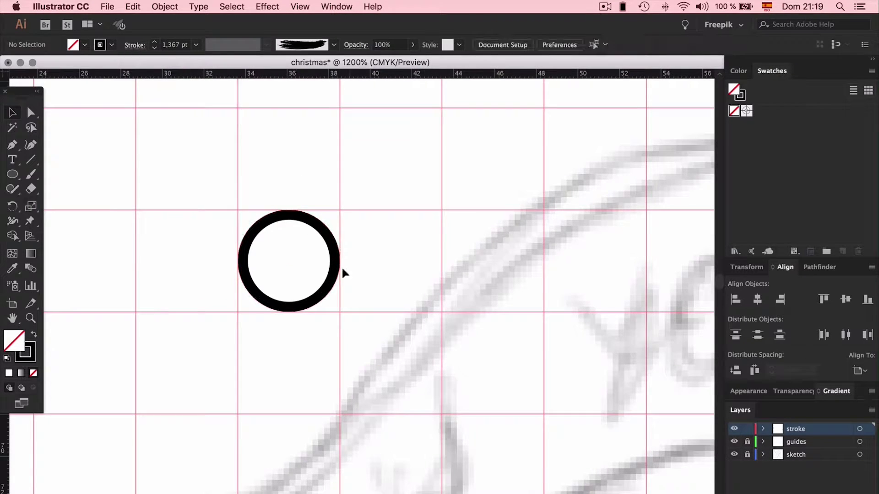
# Pan across the grid and reselect the outlined circle
pyautogui.click(323, 222)
pyautogui.hscroll(2, 359, 262)
pyautogui.hscroll(3, 356, 254)
pyautogui.scroll(-1, 356, 255)
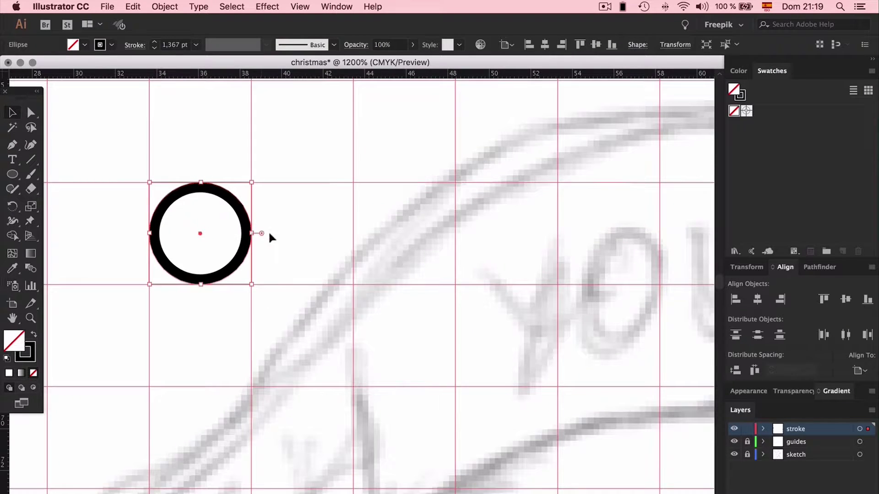
pyautogui.click(288, 196)
pyautogui.click(216, 190)
# Add the hollow circle to Swatches as a new pattern swatch and open the brush list
pyautogui.moveTo(244, 209)
pyautogui.mouseDown()
pyautogui.moveTo(555, 235)
pyautogui.moveTo(773, 137)
pyautogui.mouseUp()
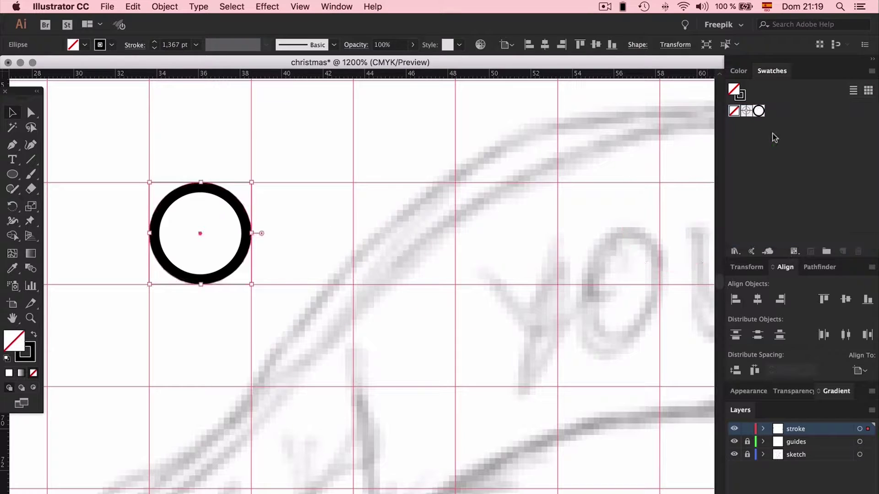
pyautogui.click(397, 139)
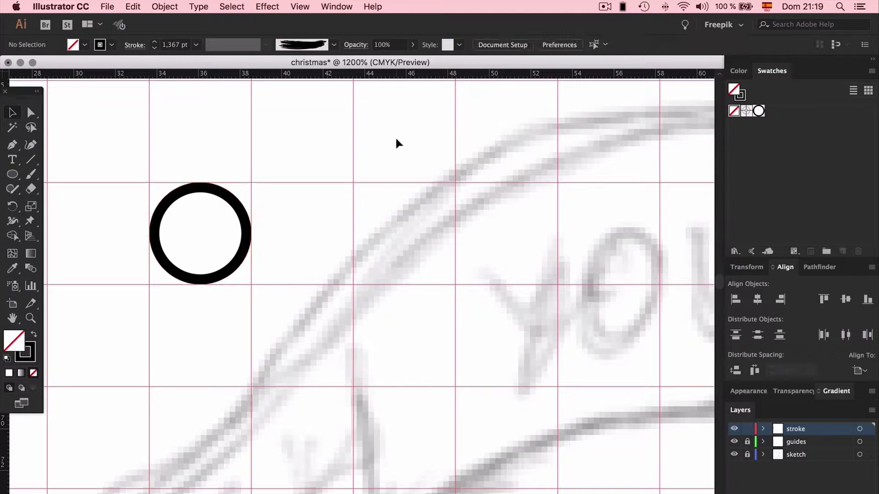
pyautogui.click(295, 46)
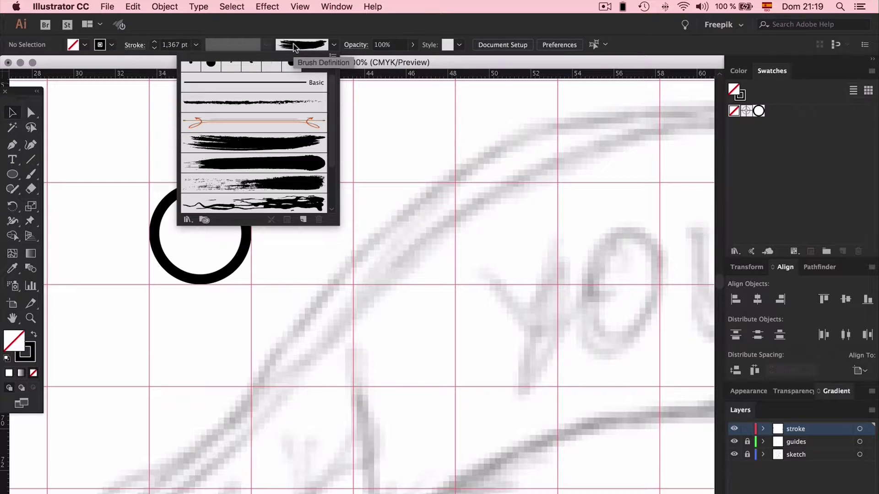
# Create a new brush of type Pattern Brush
pyautogui.click(304, 220)
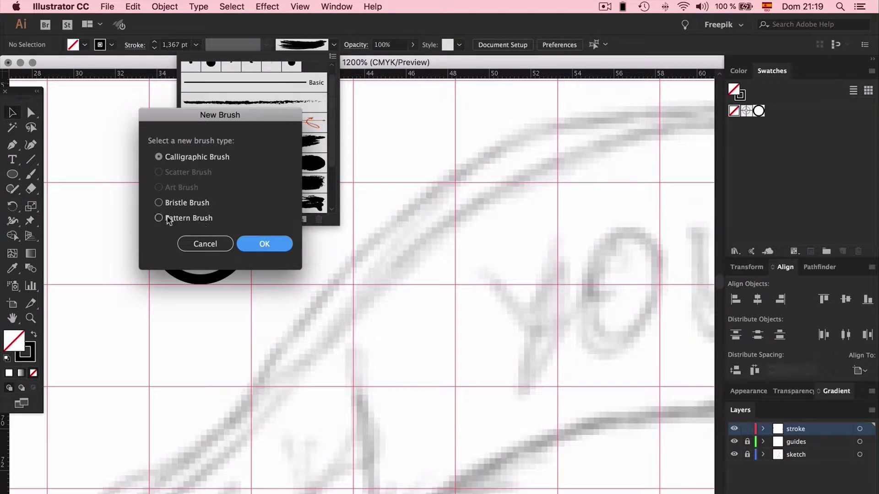
pyautogui.click(196, 218)
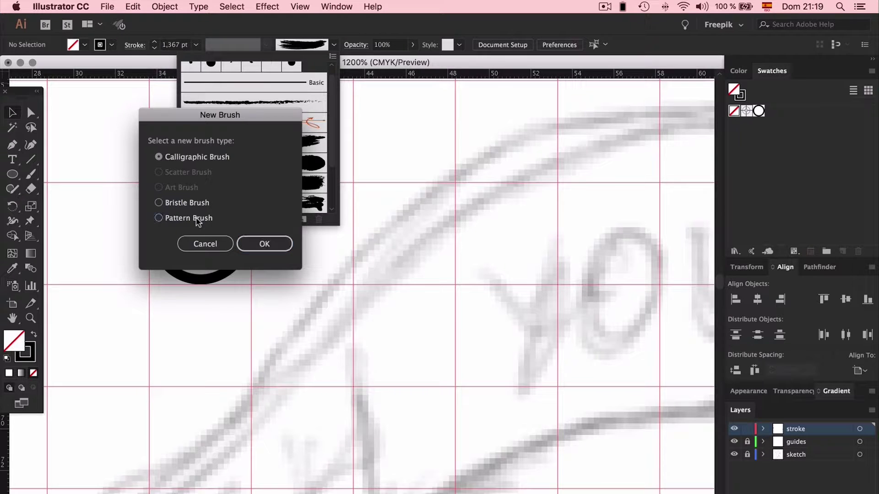
pyautogui.click(281, 246)
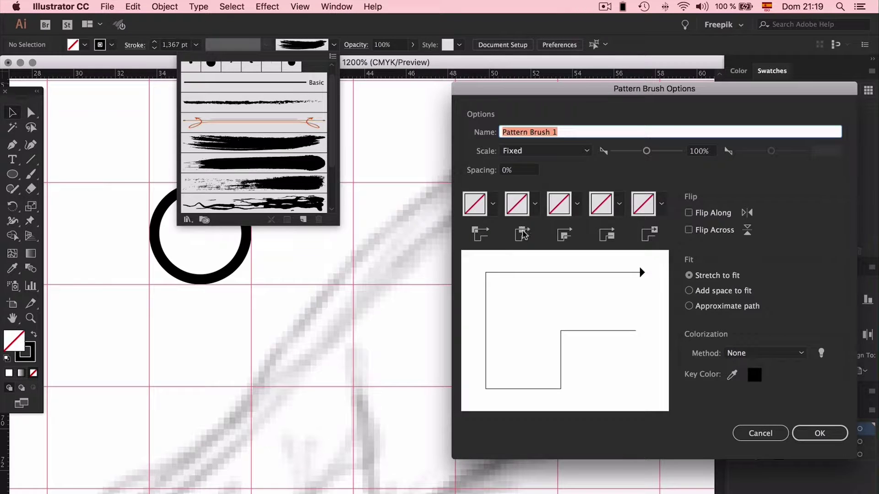
# Set the side tile to New Pattern Swatch 1 and view the outer corner tile choices
pyautogui.click(535, 204)
pyautogui.click(444, 294)
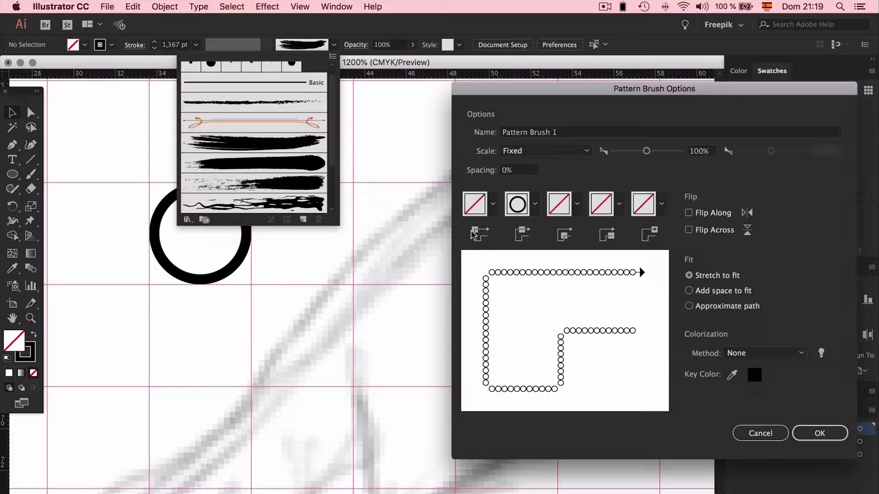
pyautogui.click(492, 204)
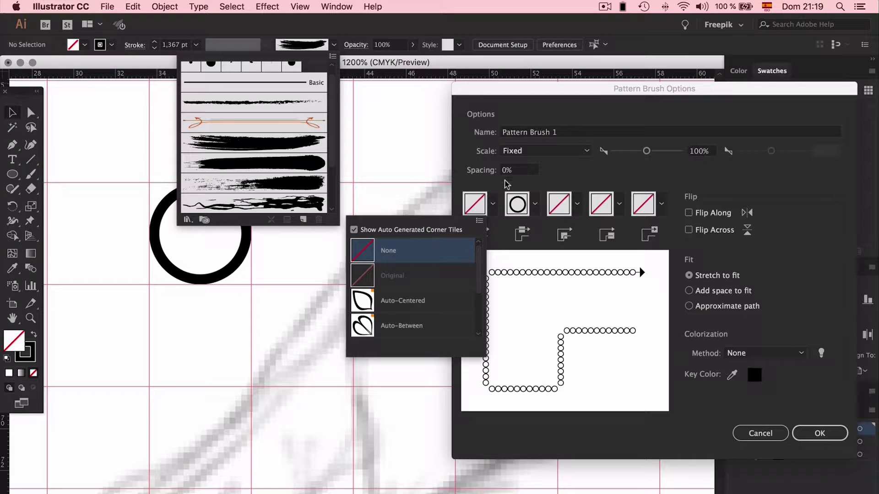
# Try Auto-Centered and circle outer corner tiles, then leave the corner tiles at None
pyautogui.click(406, 303)
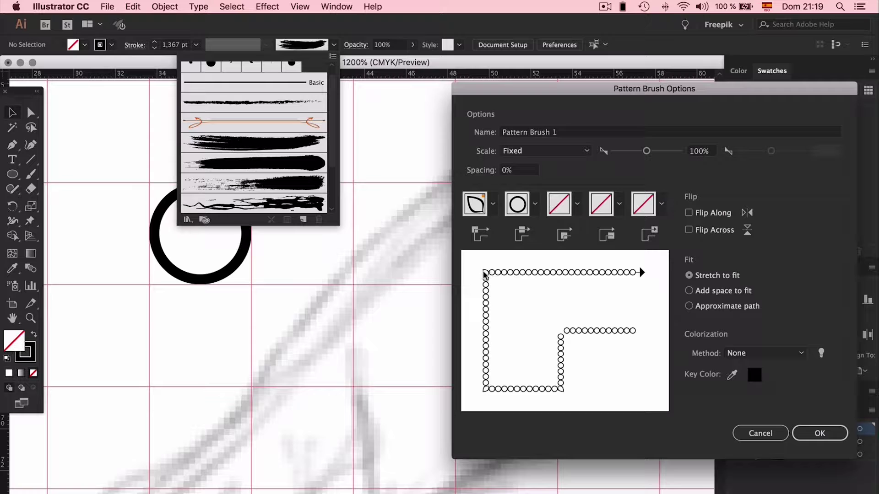
pyautogui.click(492, 204)
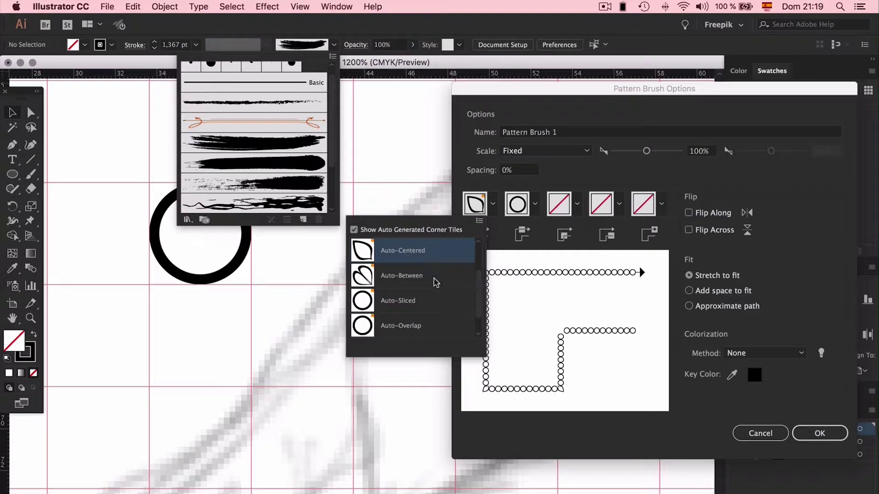
pyautogui.scroll(2, 435, 282)
pyautogui.scroll(-3, 386, 244)
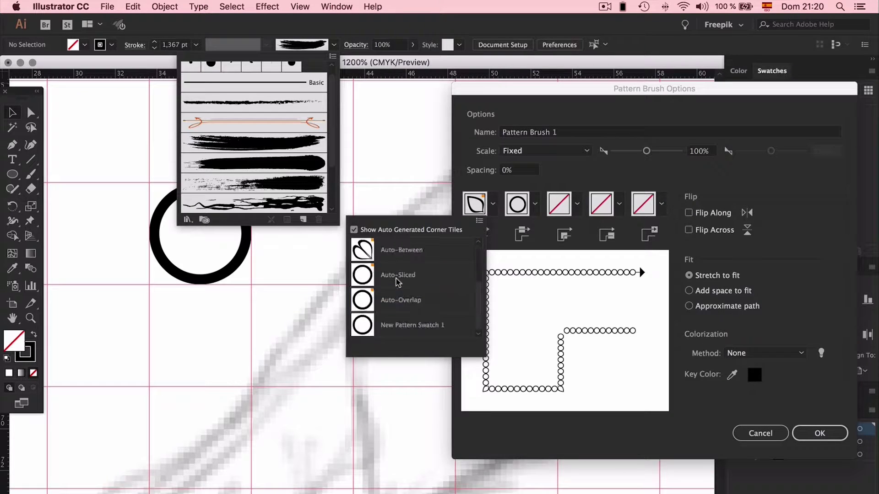
pyautogui.click(413, 305)
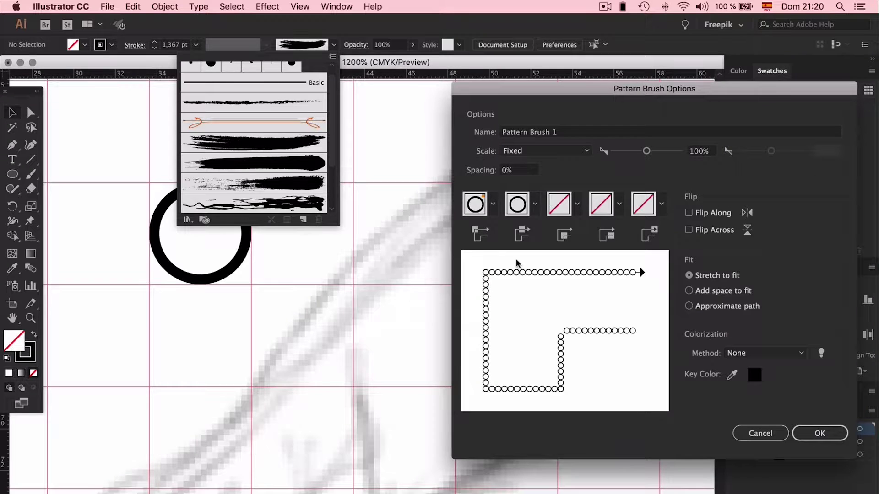
pyautogui.click(493, 205)
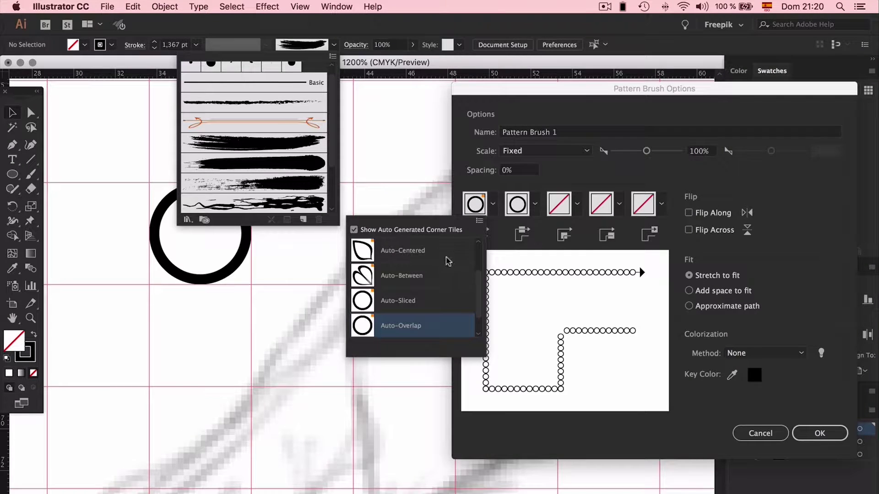
pyautogui.scroll(2, 430, 308)
pyautogui.click(408, 248)
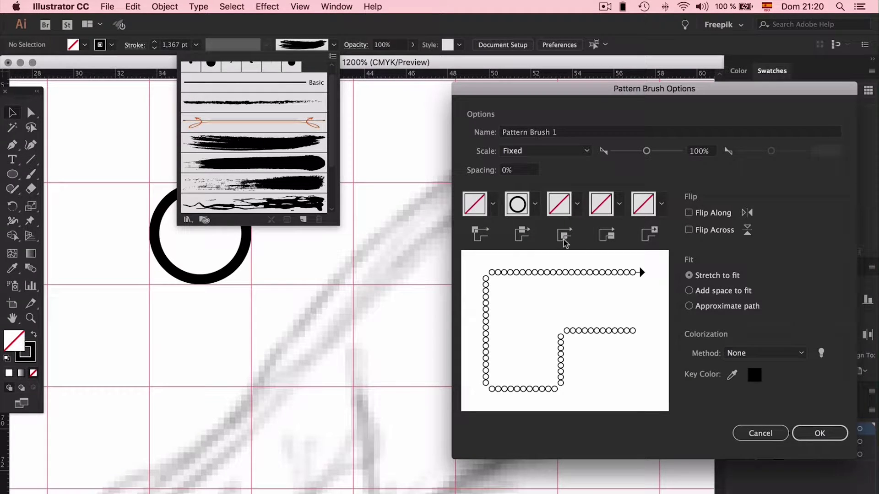
pyautogui.click(567, 211)
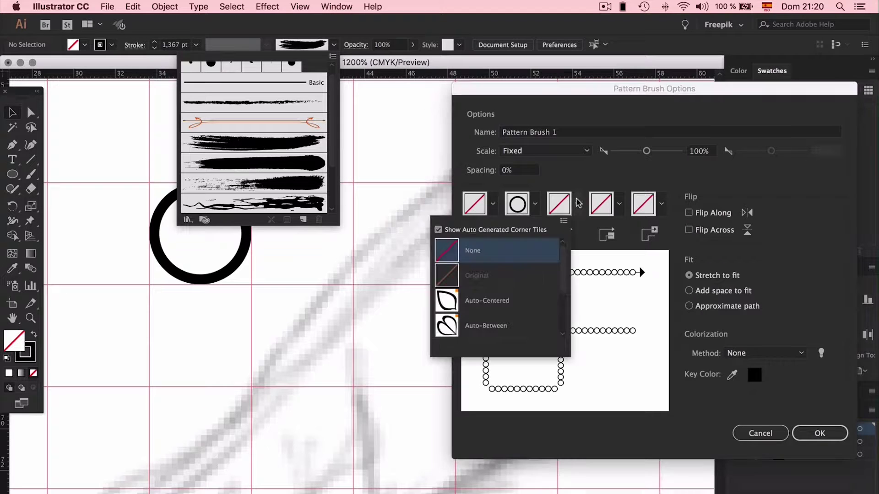
pyautogui.scroll(-2, 470, 305)
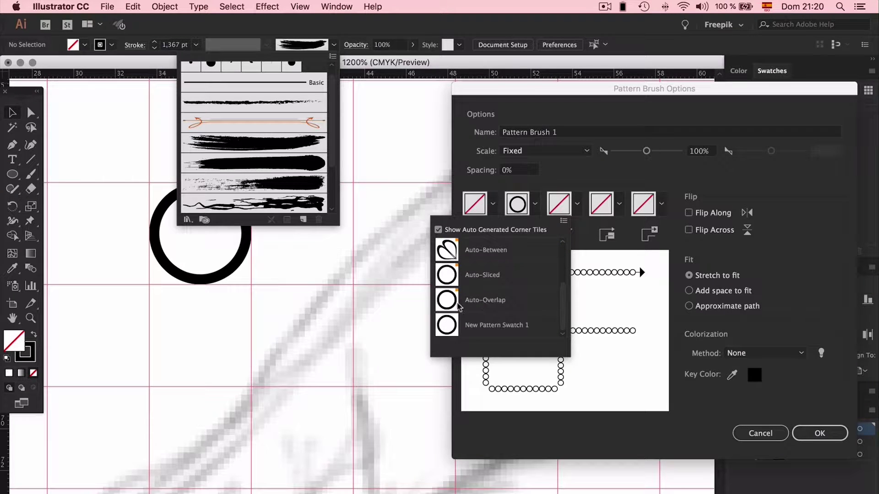
pyautogui.click(608, 164)
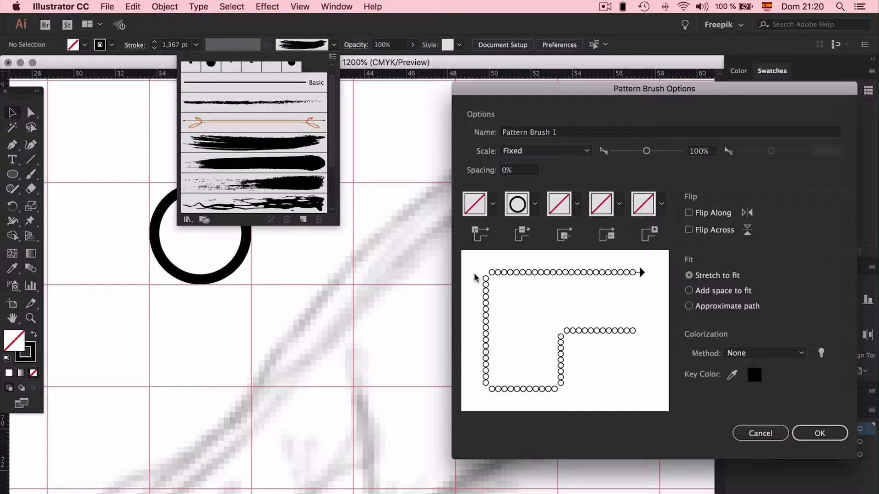
# Set the pattern brush spacing to 50% and keep the scale Fixed
pyautogui.click(513, 170)
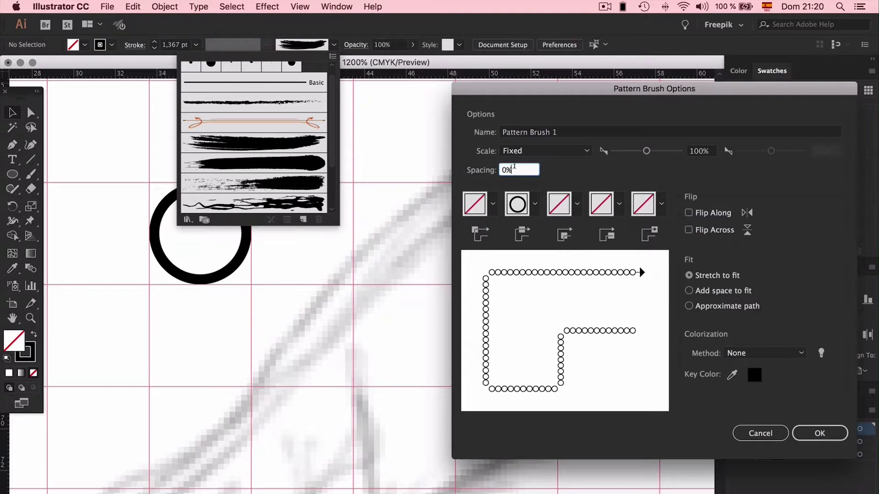
pyautogui.doubleClick(513, 170)
pyautogui.write('50')
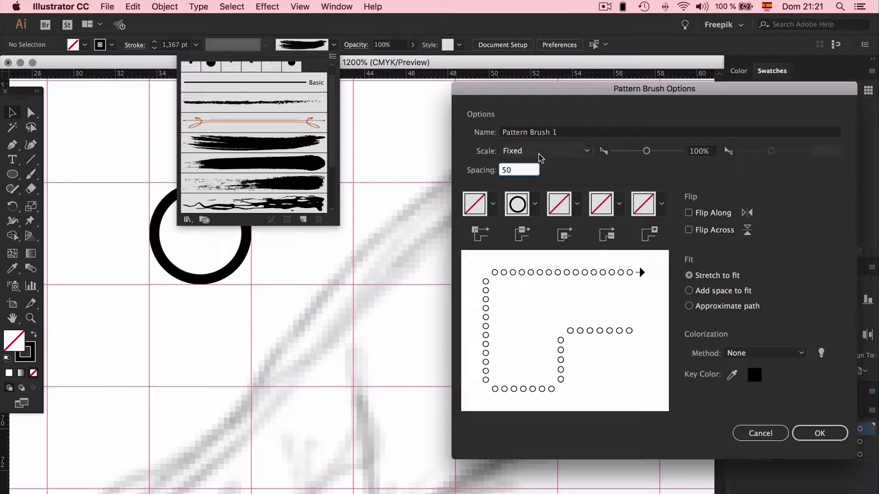
pyautogui.click(570, 132)
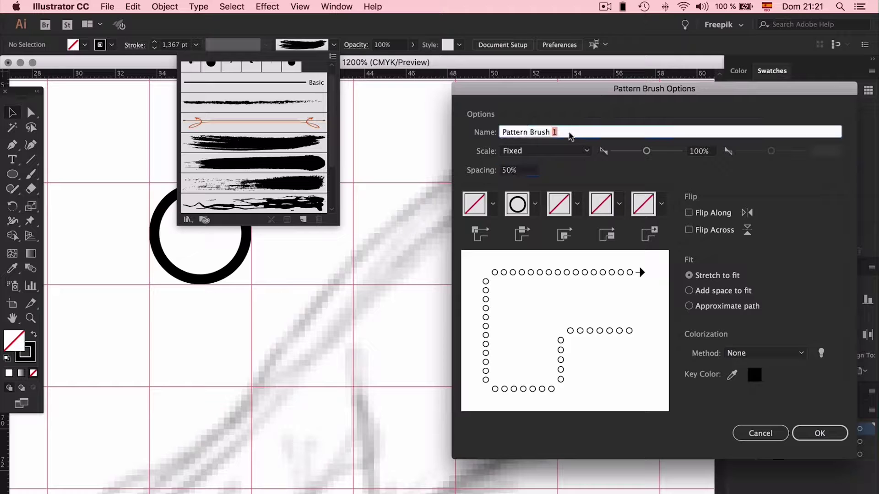
pyautogui.click(582, 153)
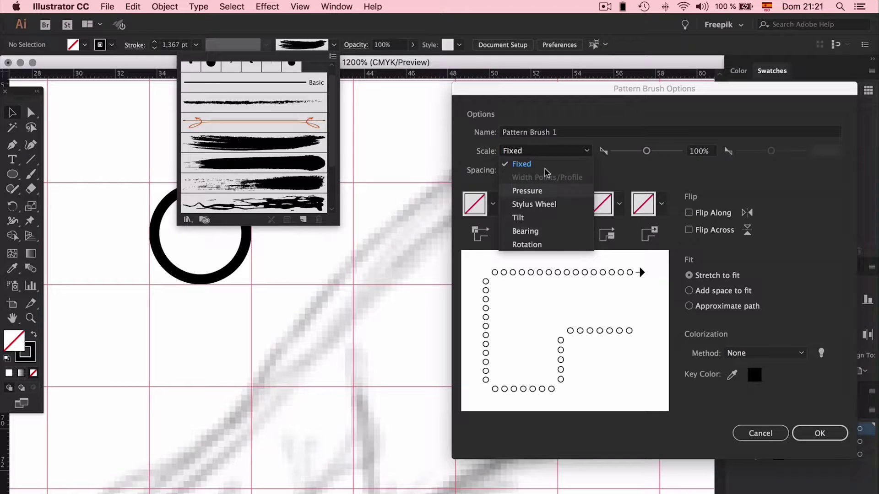
pyautogui.click(553, 153)
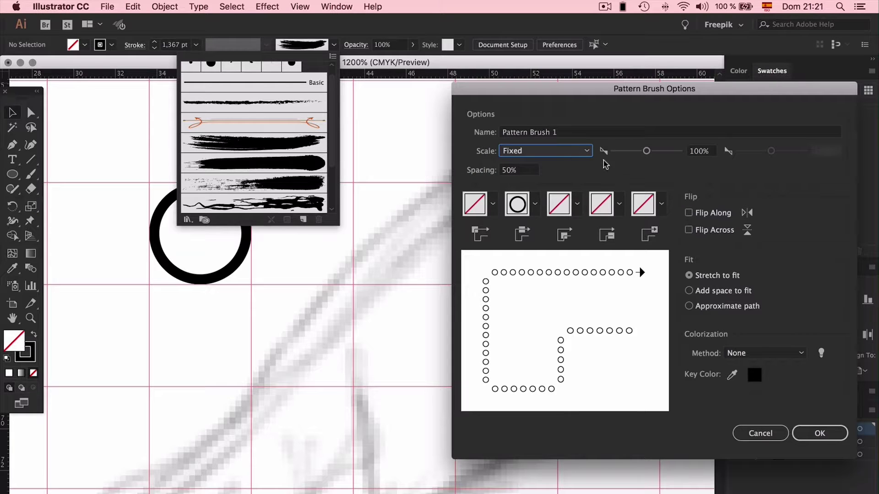
pyautogui.click(574, 153)
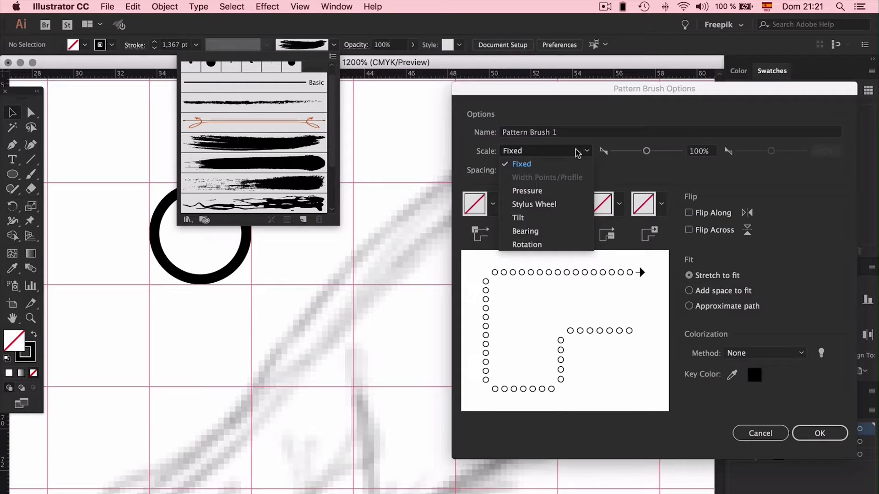
pyautogui.click(578, 153)
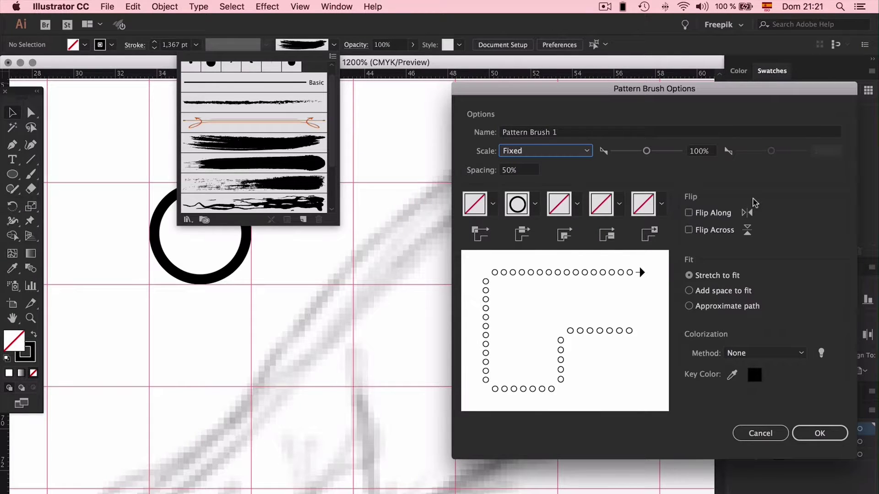
# Compare the Fit options, keep Stretch to fit, and save Pattern Brush 1
pyautogui.click(689, 214)
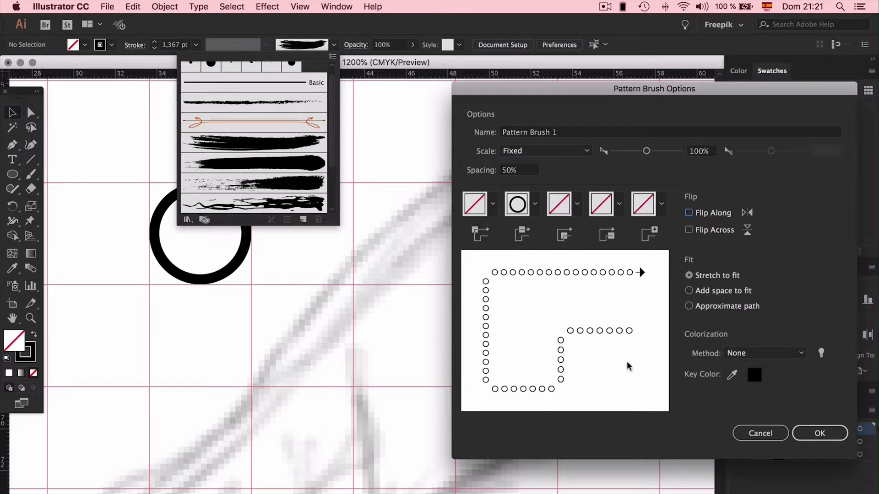
pyautogui.click(689, 291)
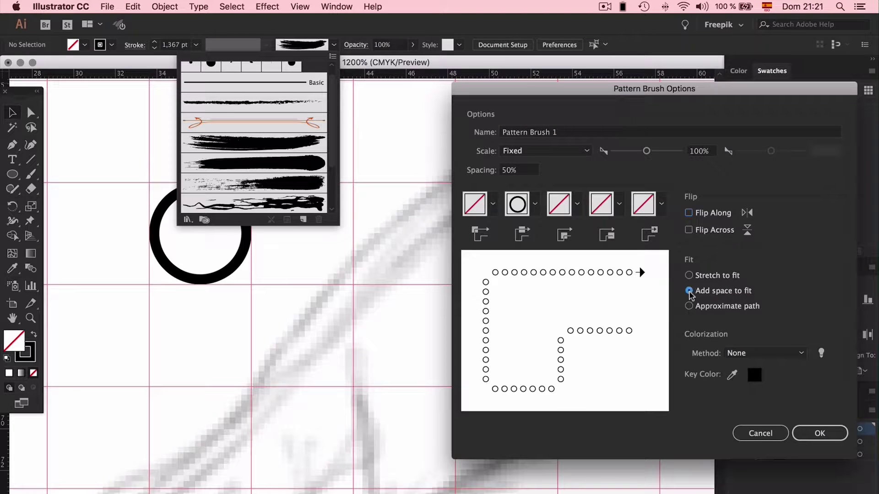
pyautogui.click(689, 276)
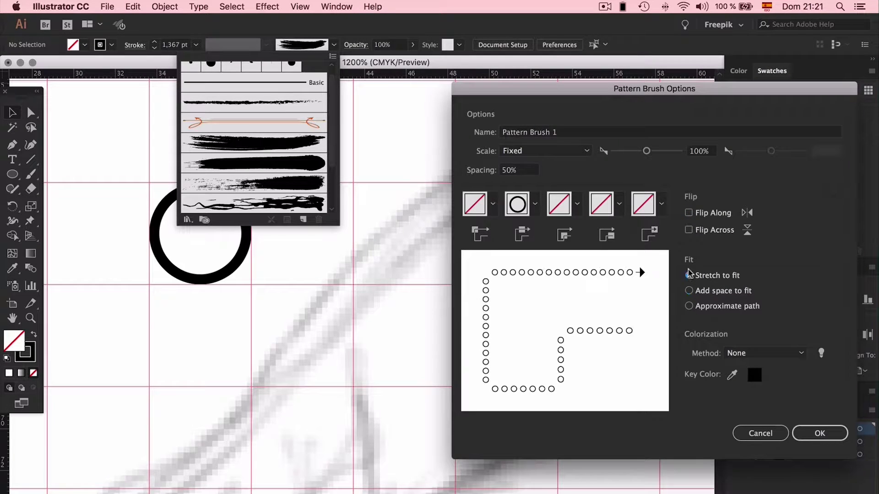
pyautogui.click(689, 307)
pyautogui.click(689, 275)
pyautogui.click(689, 290)
pyautogui.click(698, 277)
pyautogui.click(695, 290)
pyautogui.click(696, 276)
pyautogui.click(695, 291)
pyautogui.click(695, 276)
pyautogui.click(696, 291)
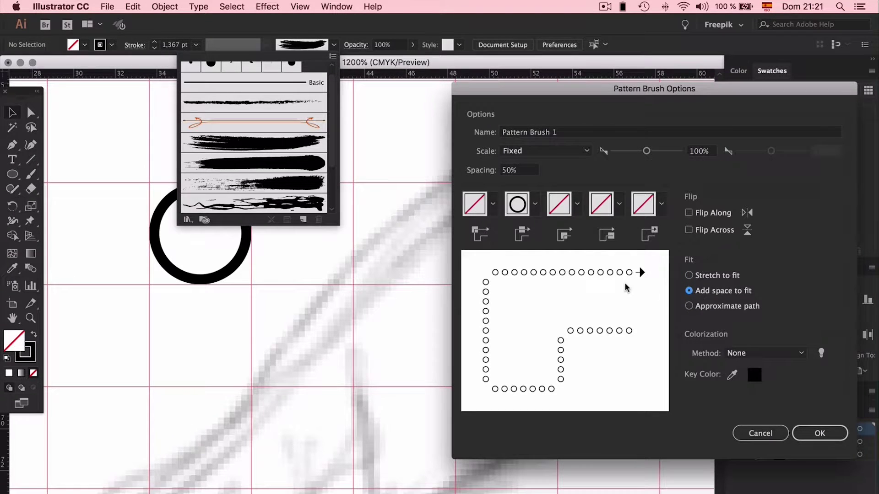
pyautogui.click(690, 275)
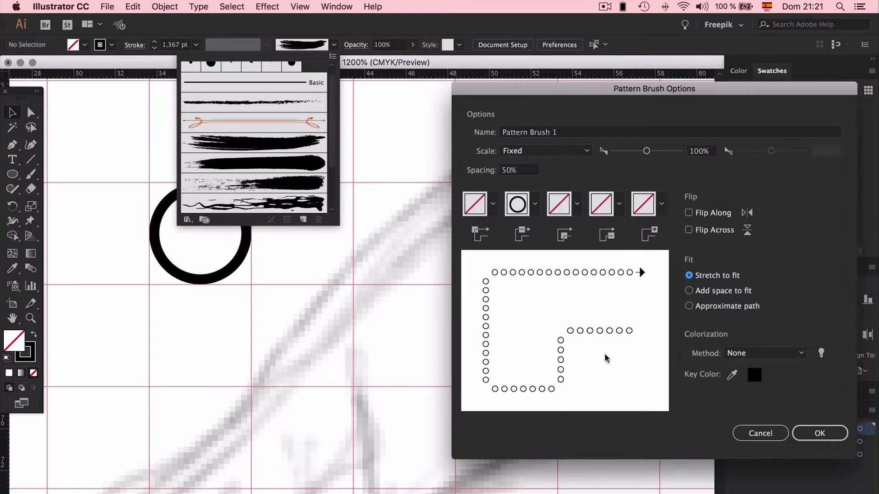
pyautogui.click(819, 440)
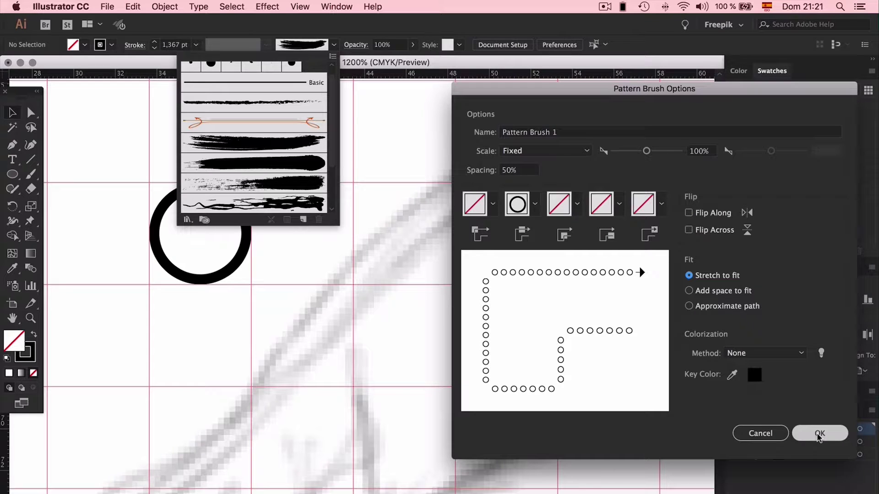
pyautogui.click(819, 435)
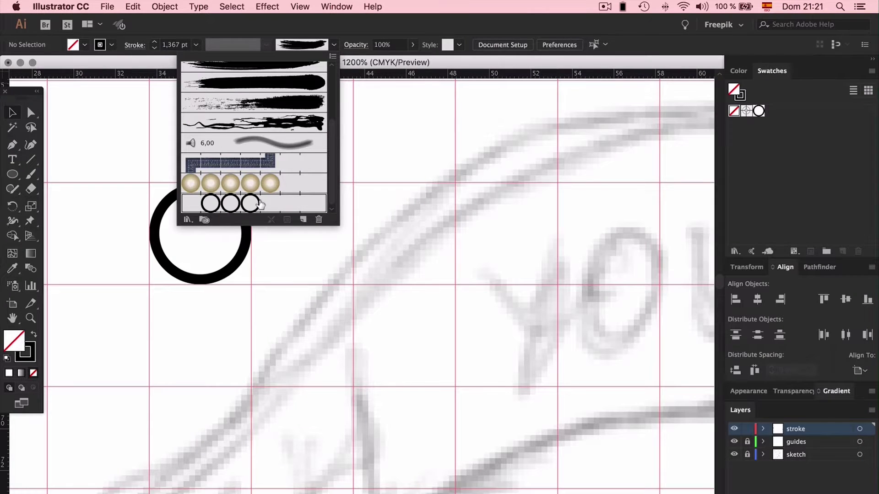
# Delete the unused brushes and make Pattern Brush 1 the current brush
pyautogui.click(301, 183)
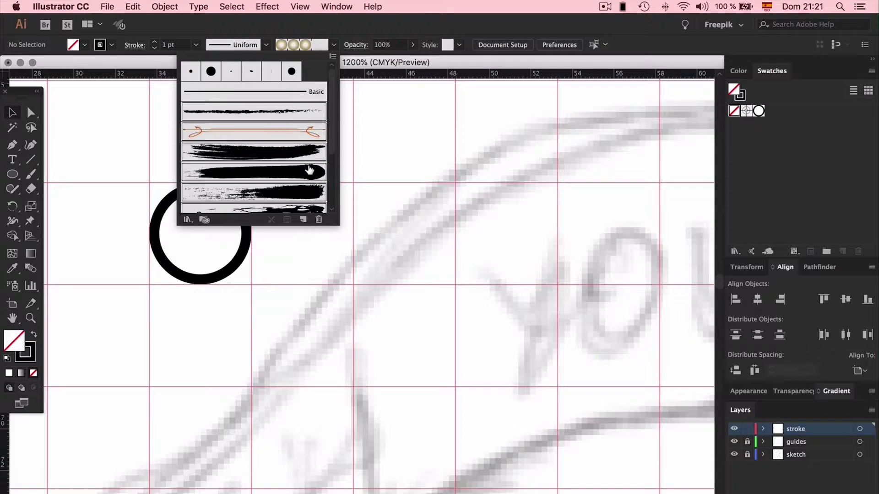
pyautogui.scroll(-1, 309, 170)
pyautogui.click(318, 220)
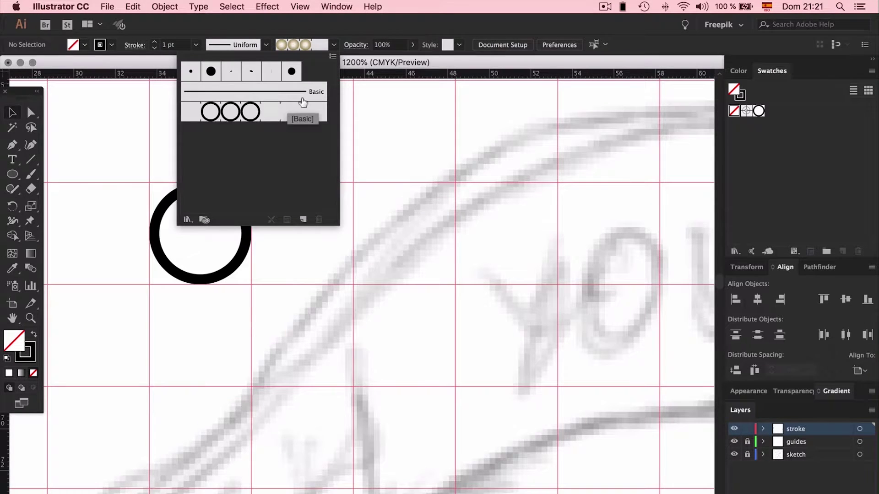
pyautogui.click(250, 118)
pyautogui.click(118, 153)
# Draw a wavy S-curve with the Pen tool beside the sketch
pyautogui.hscroll(-15, 118, 152)
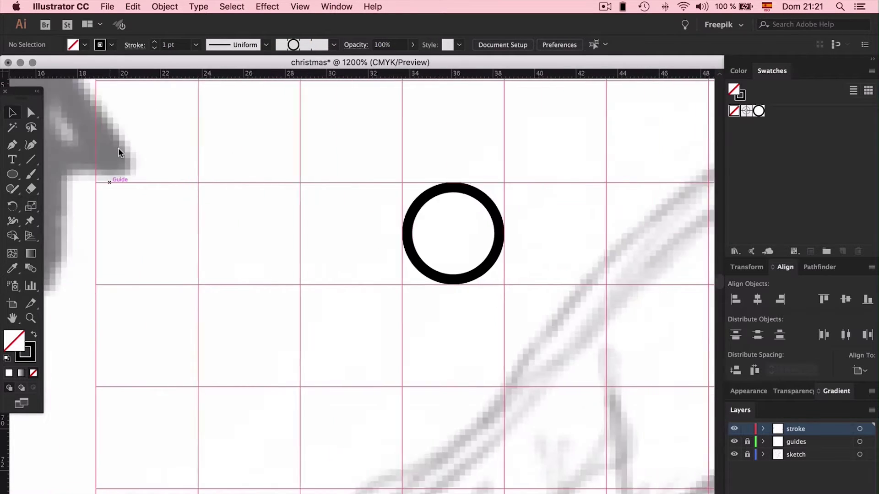
pyautogui.press('p')
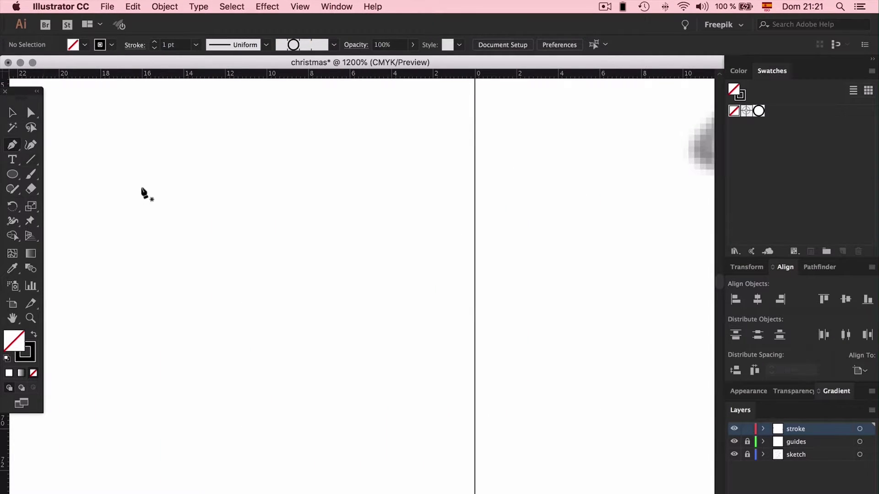
pyautogui.moveTo(117, 187); pyautogui.dragTo(165, 326)
pyautogui.moveTo(609, 174)
pyautogui.mouseDown()
pyautogui.moveTo(661, 204)
pyautogui.moveTo(712, 274)
pyautogui.mouseUp()
pyautogui.press('super+minus')
pyautogui.press('super+minus')
pyautogui.press('super+minus')
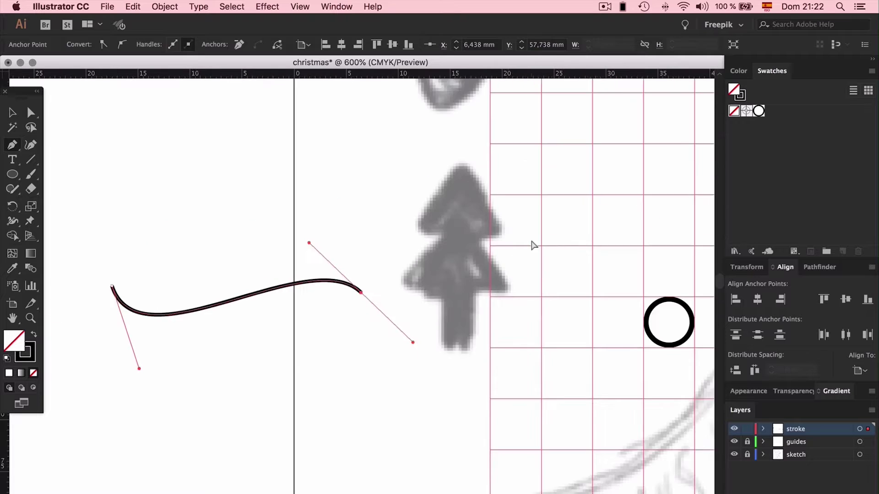
# Apply the circle pattern brush to the curved path
pyautogui.click(247, 225)
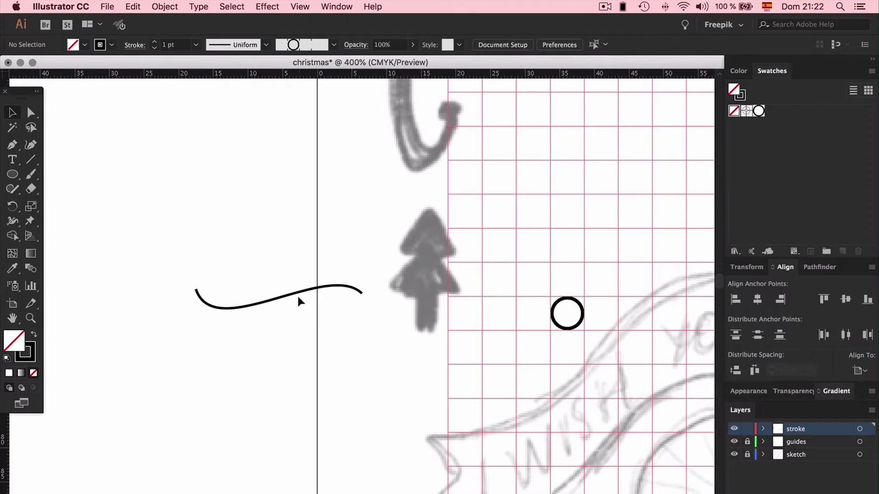
pyautogui.click(298, 293)
pyautogui.click(332, 45)
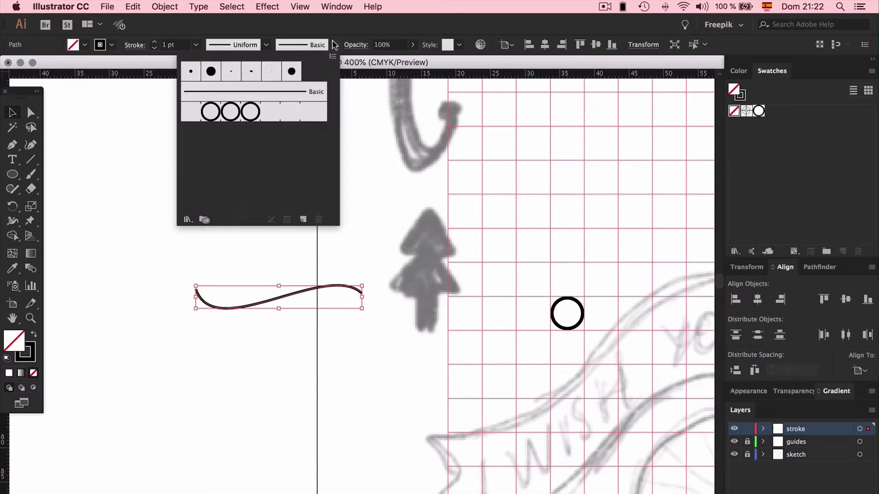
pyautogui.click(250, 113)
pyautogui.click(276, 283)
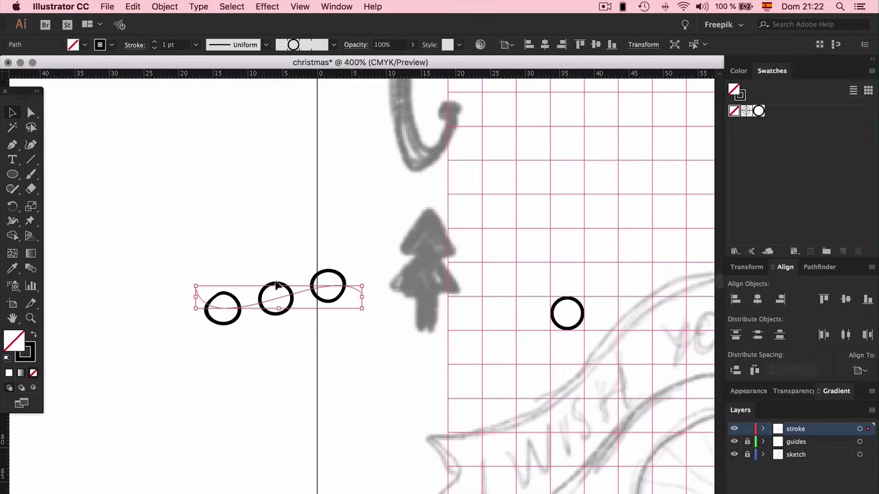
# Stretch the curve wider, set its stroke to 1 pt, and reposition it
pyautogui.moveTo(373, 299); pyautogui.dragTo(595, 304)
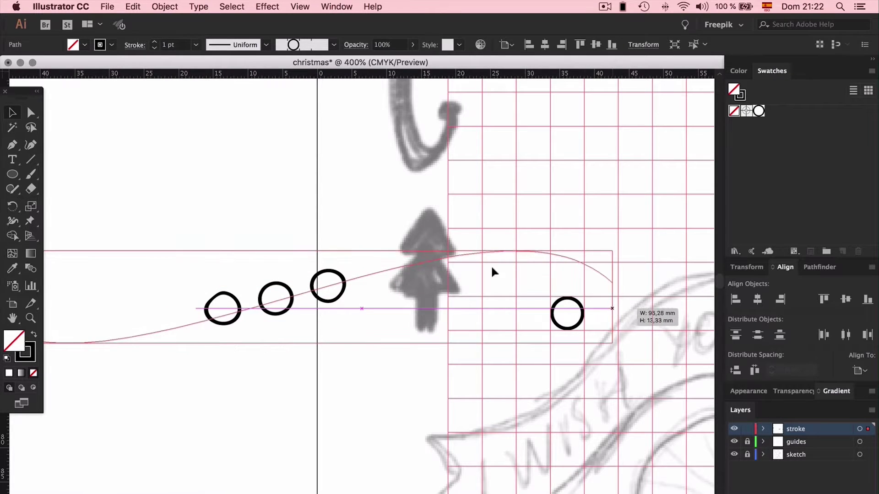
pyautogui.press('super+minus')
pyautogui.press('super+minus')
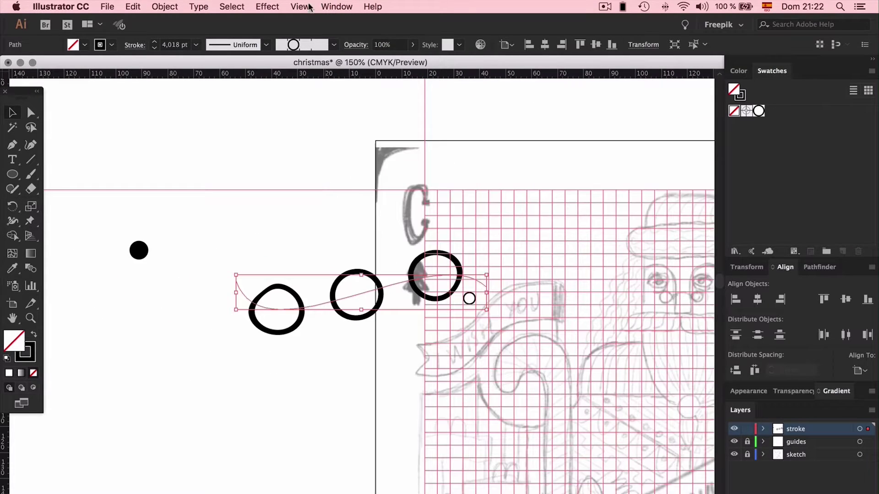
pyautogui.click(196, 46)
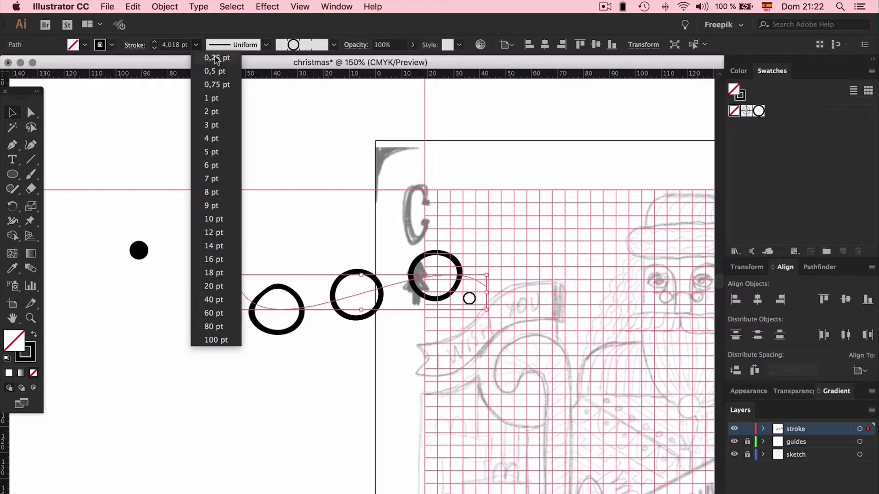
pyautogui.click(218, 100)
pyautogui.click(306, 223)
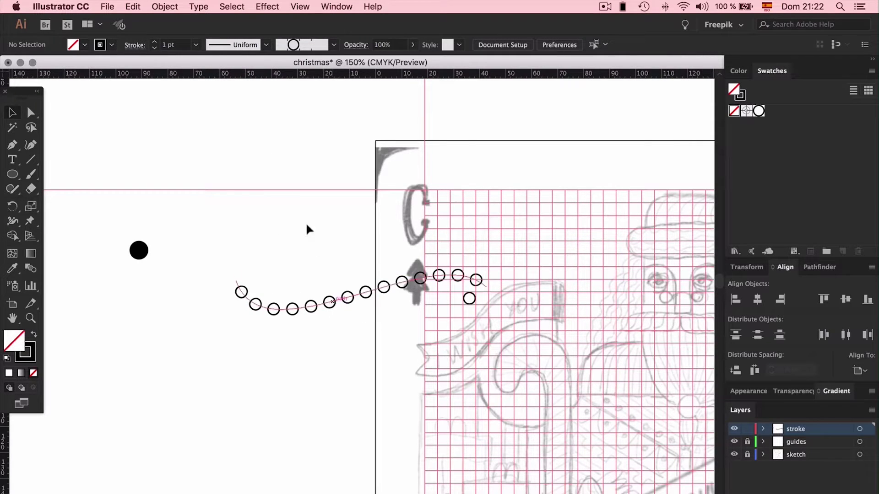
pyautogui.moveTo(333, 302); pyautogui.dragTo(214, 121)
pyautogui.click(348, 178)
pyautogui.scroll(4, 348, 178)
pyautogui.hscroll(-4, 349, 178)
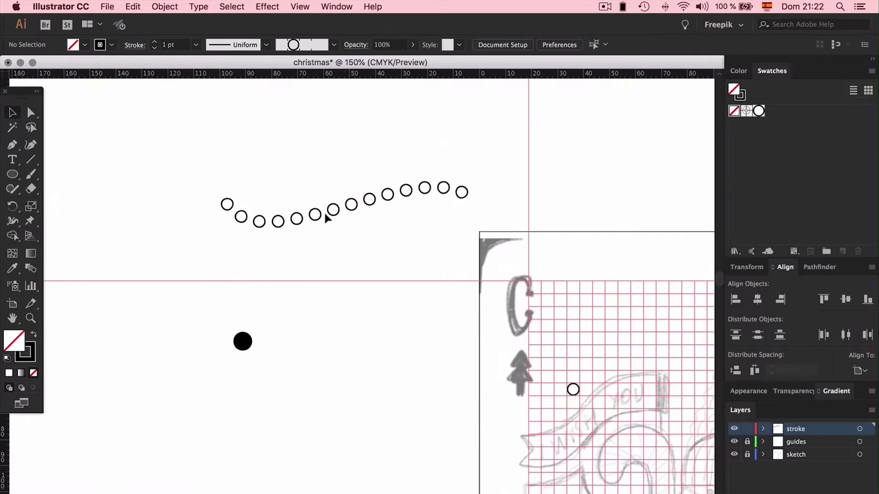
# Draw a straight line above the wave and apply the circles Pattern Brush 1 to it
pyautogui.click(28, 160)
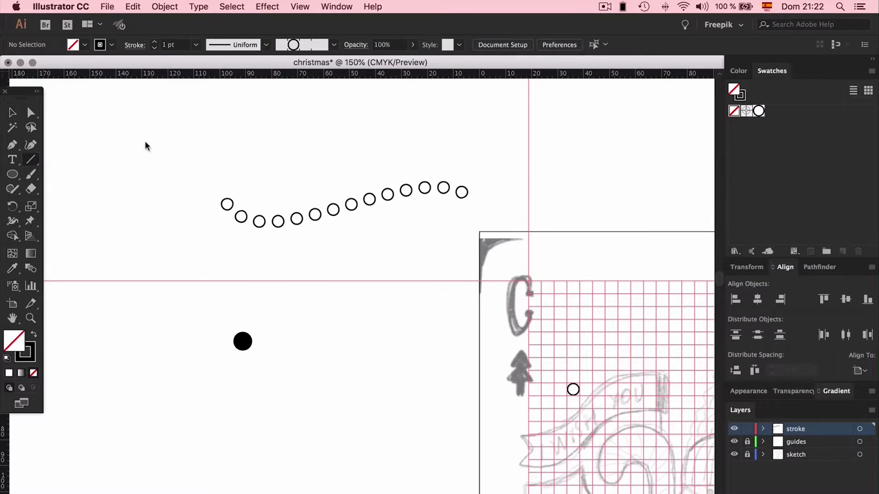
pyautogui.moveTo(218, 129)
pyautogui.mouseDown()
pyautogui.moveTo(314, 149)
pyautogui.moveTo(459, 157)
pyautogui.mouseUp()
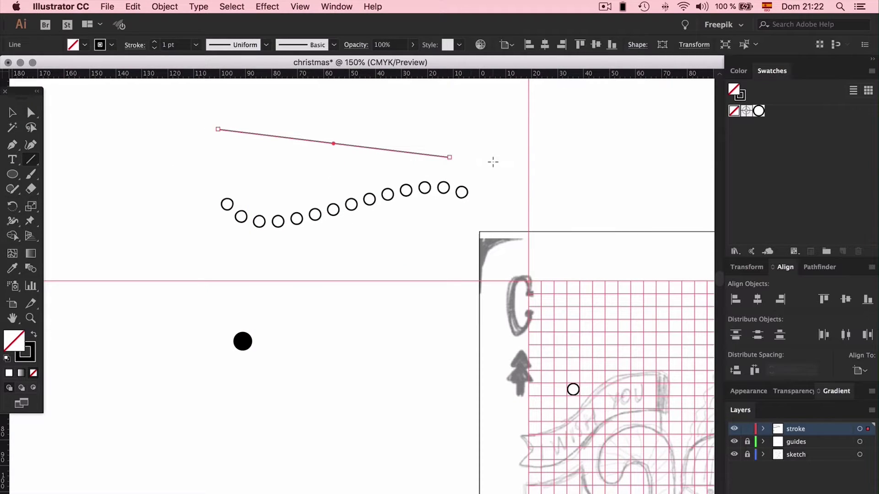
pyautogui.press('v')
pyautogui.click(335, 45)
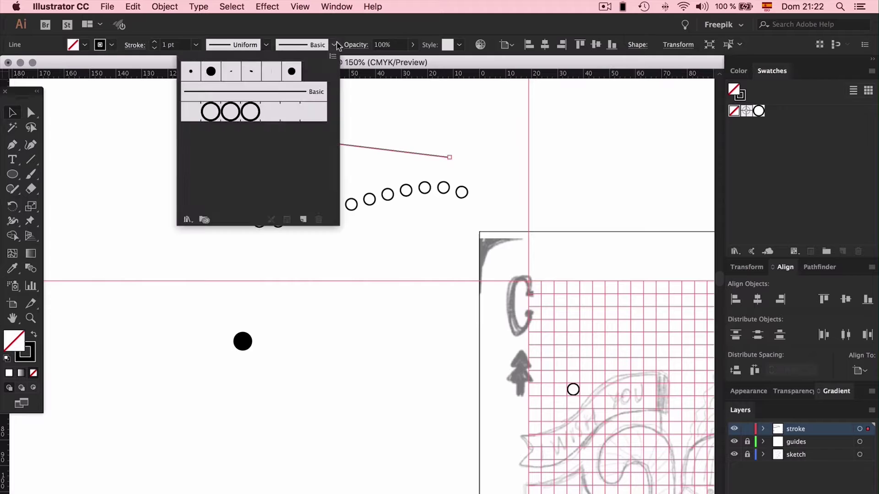
pyautogui.click(266, 114)
pyautogui.click(496, 137)
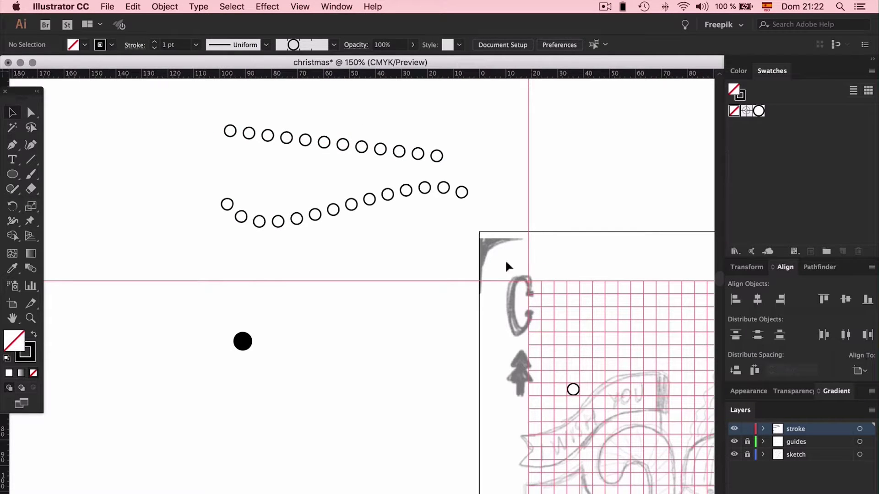
pyautogui.moveTo(450, 158); pyautogui.dragTo(462, 155)
# Delete both circle-brush paths and zoom in on the black circle
pyautogui.moveTo(396, 259); pyautogui.dragTo(328, 134)
pyautogui.press('BackSpace')
pyautogui.press('super+equal')
pyautogui.press('super+equal')
pyautogui.press('super+equal')
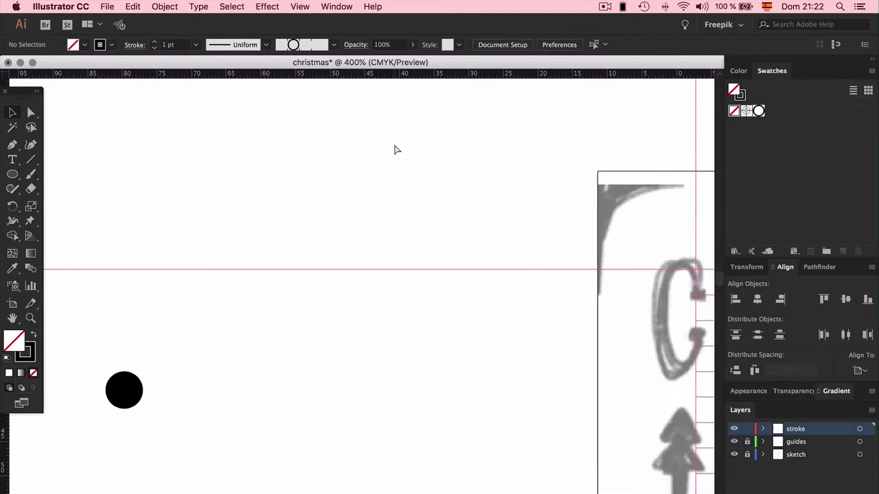
# Draw a square right of the circle and eyedrop the circle's black fill onto it
pyautogui.scroll(-5, 395, 149)
pyautogui.hscroll(-5, 395, 150)
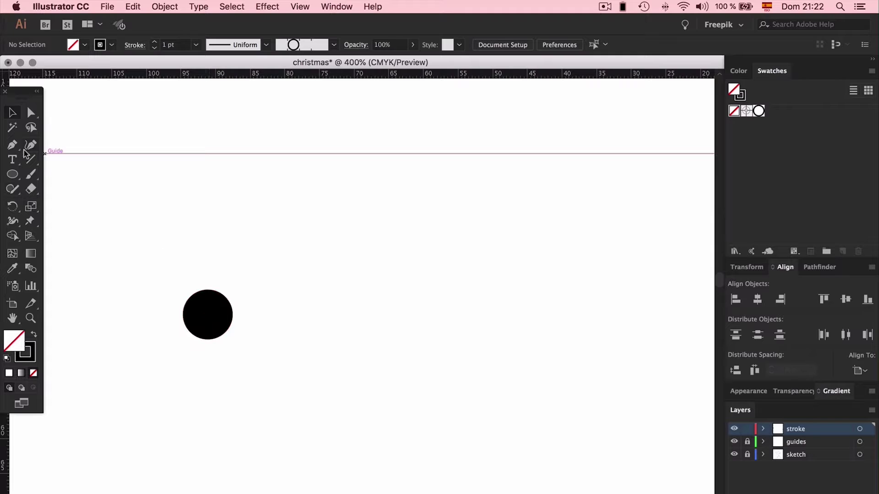
pyautogui.moveTo(13, 174); pyautogui.dragTo(56, 173)
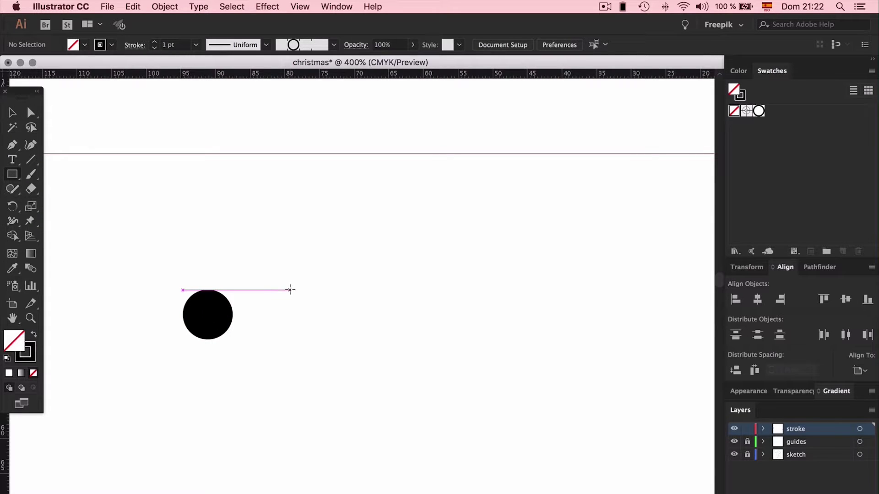
pyautogui.moveTo(291, 289); pyautogui.dragTo(341, 341)
pyautogui.press('v')
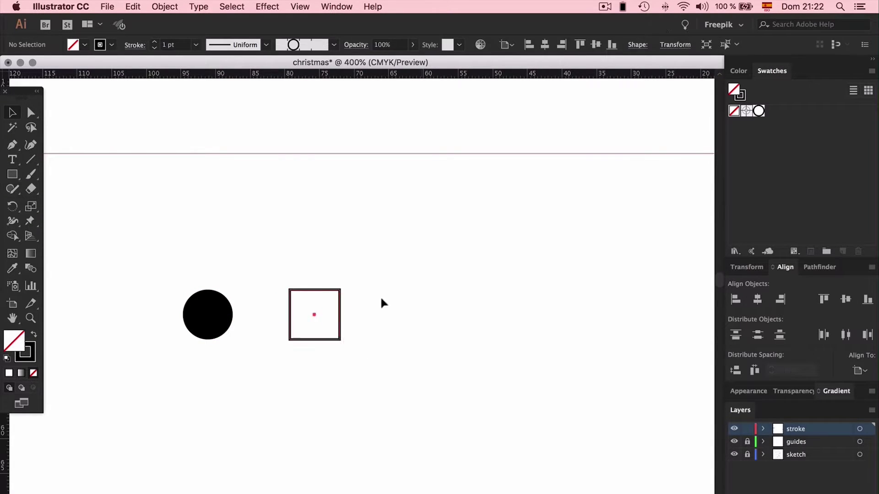
pyautogui.click(340, 293)
pyautogui.press('i')
pyautogui.click(227, 330)
pyautogui.press('v')
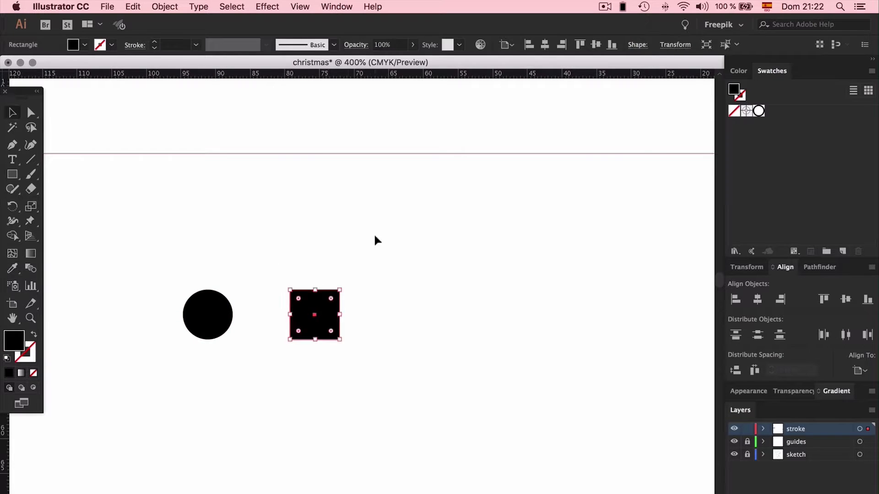
pyautogui.click(375, 236)
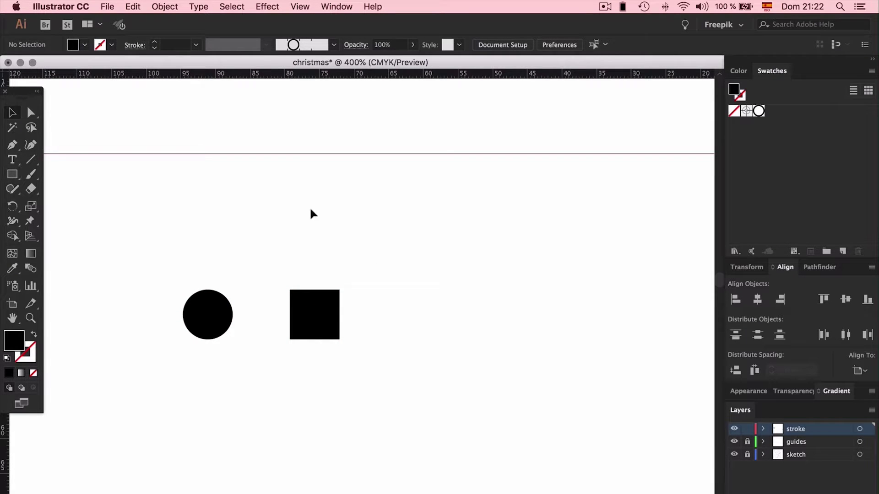
# Make a black triangle from a 45°-rotated square copy, then add square and triangle to Swatches
pyautogui.press('super+plus')
pyautogui.keyDown('alt'); pyautogui.moveTo(329, 336); pyautogui.dragTo(548, 336); pyautogui.keyUp('alt')
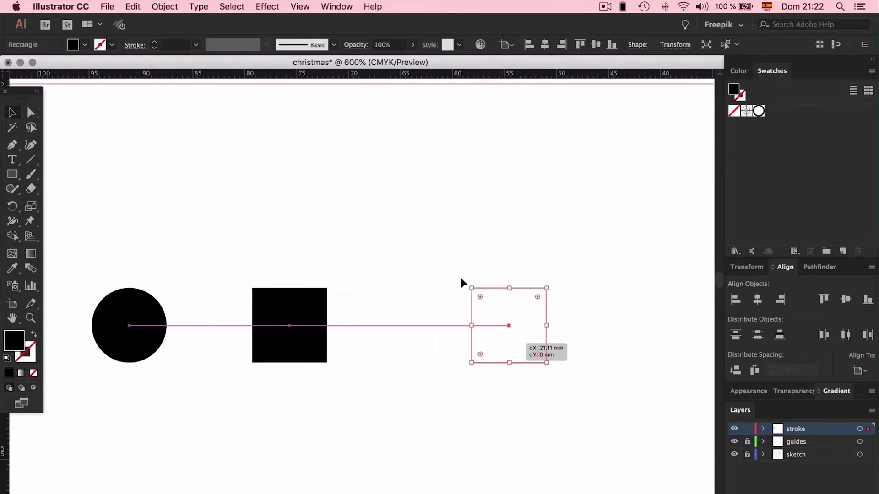
pyautogui.moveTo(468, 281); pyautogui.dragTo(449, 339)
pyautogui.press('p')
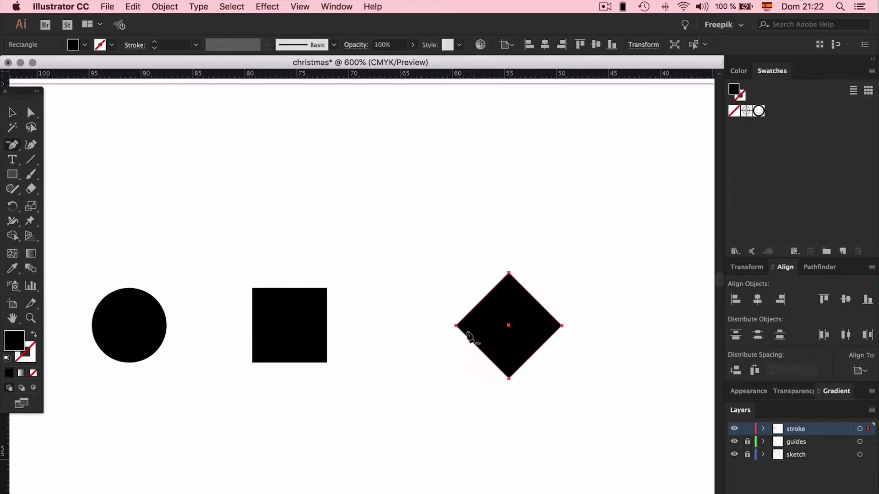
pyautogui.click(456, 326)
pyautogui.press('super+z')
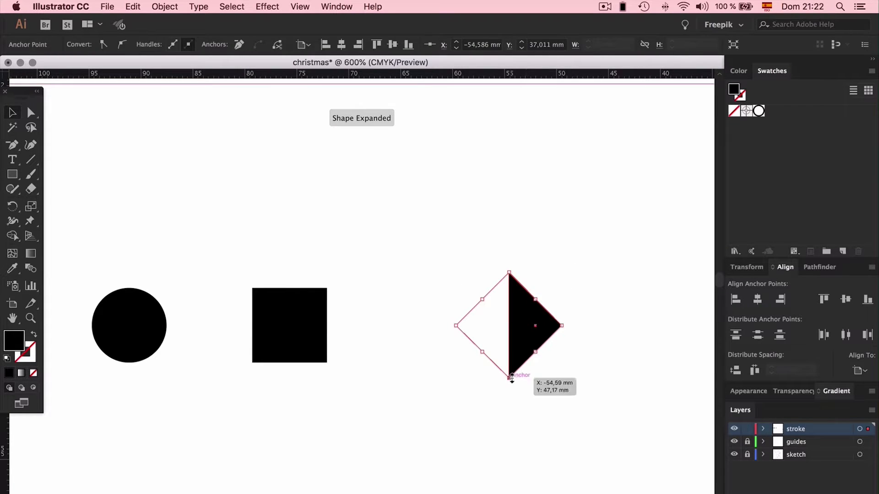
pyautogui.click(591, 298)
pyautogui.moveTo(562, 325); pyautogui.dragTo(449, 326)
pyautogui.click(512, 288)
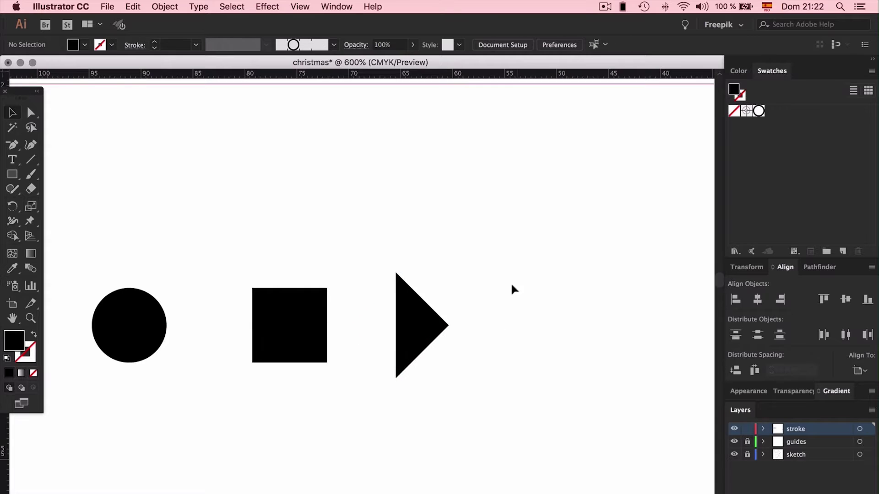
pyautogui.moveTo(319, 325); pyautogui.dragTo(760, 137)
pyautogui.moveTo(440, 326); pyautogui.dragTo(771, 195)
# Create a new Pattern Brush with the circle side tile and black square start tile
pyautogui.click(544, 158)
pyautogui.click(334, 44)
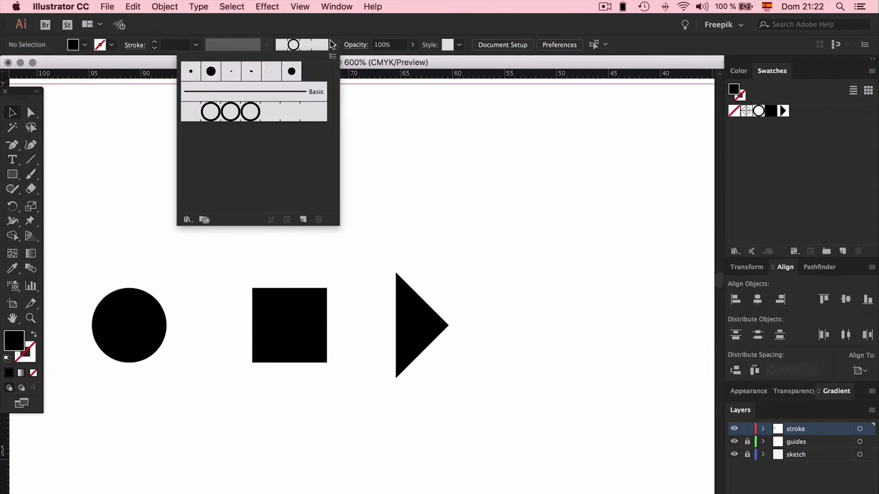
pyautogui.click(303, 219)
pyautogui.click(191, 218)
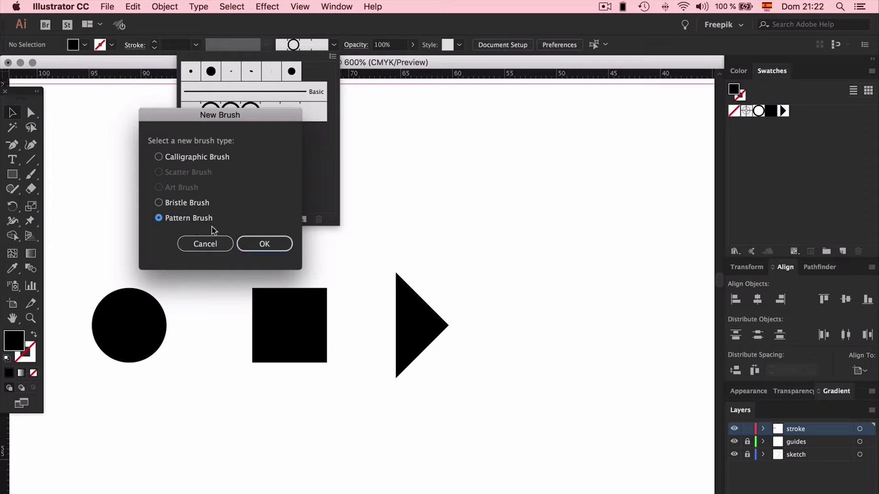
pyautogui.click(269, 241)
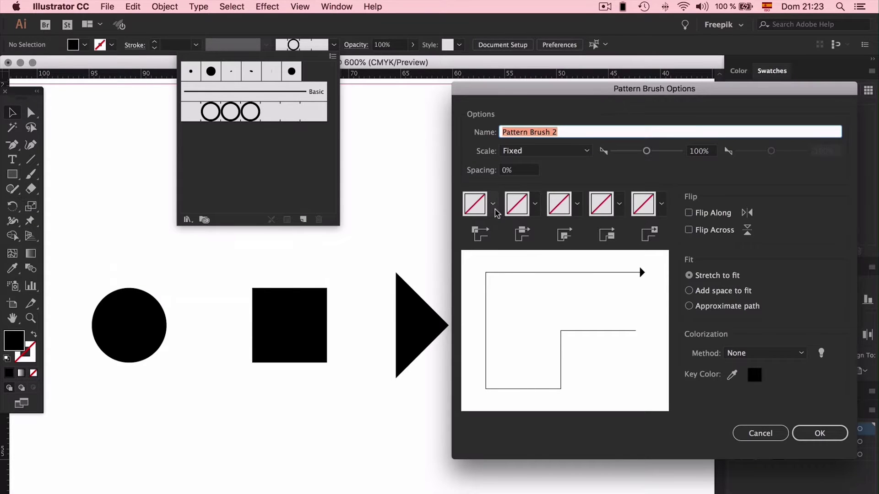
pyautogui.click(534, 204)
pyautogui.click(442, 297)
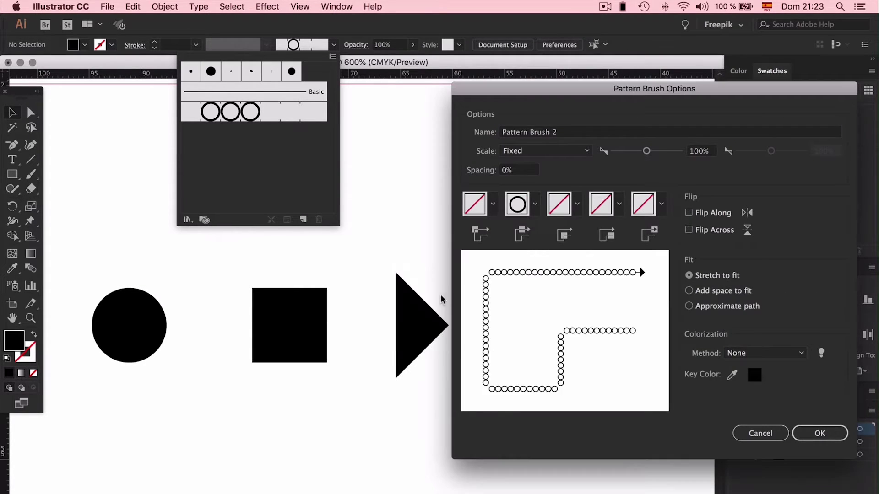
pyautogui.click(618, 205)
pyautogui.click(527, 319)
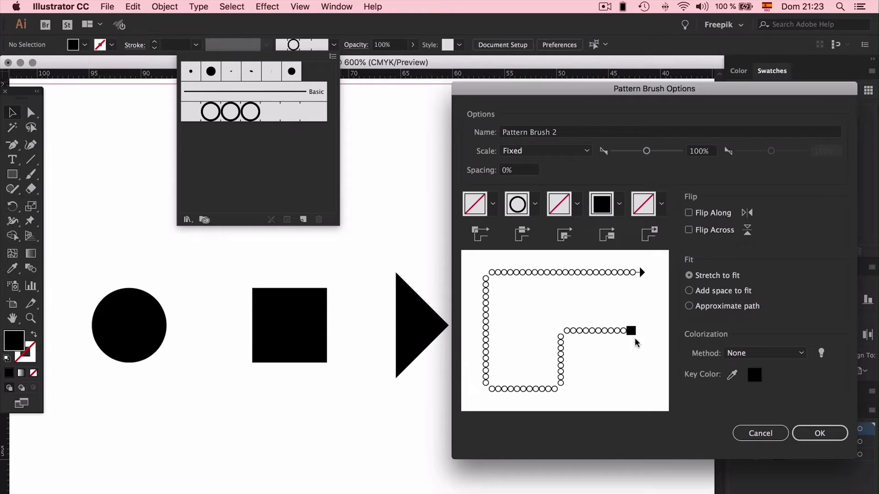
# Use the triangle as the end tile, set spacing to 30%, and confirm the brush
pyautogui.click(661, 204)
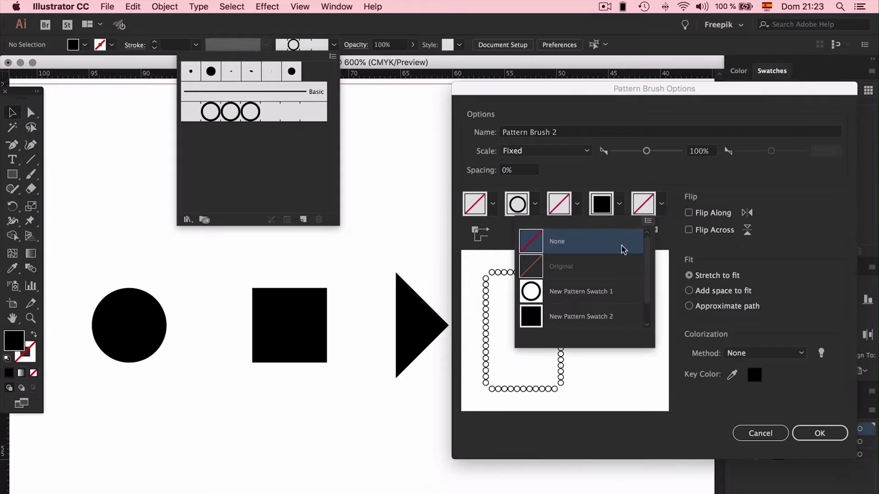
pyautogui.scroll(-2, 577, 331)
pyautogui.click(543, 316)
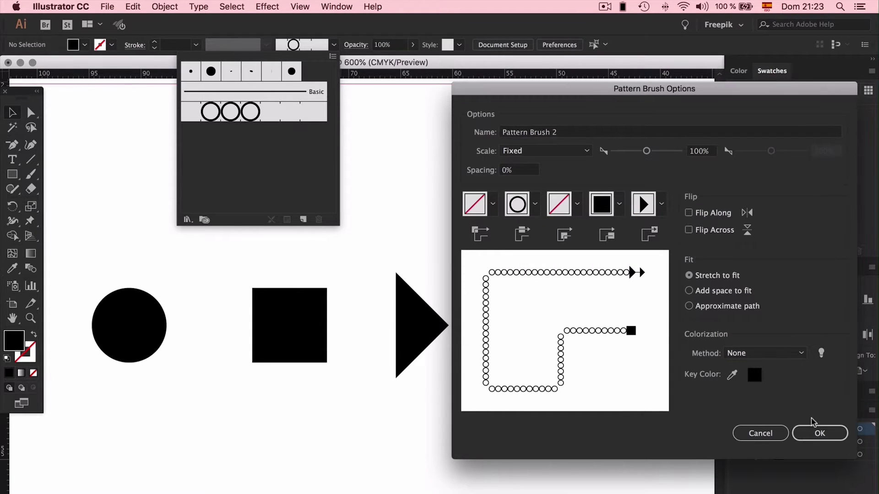
pyautogui.click(462, 171)
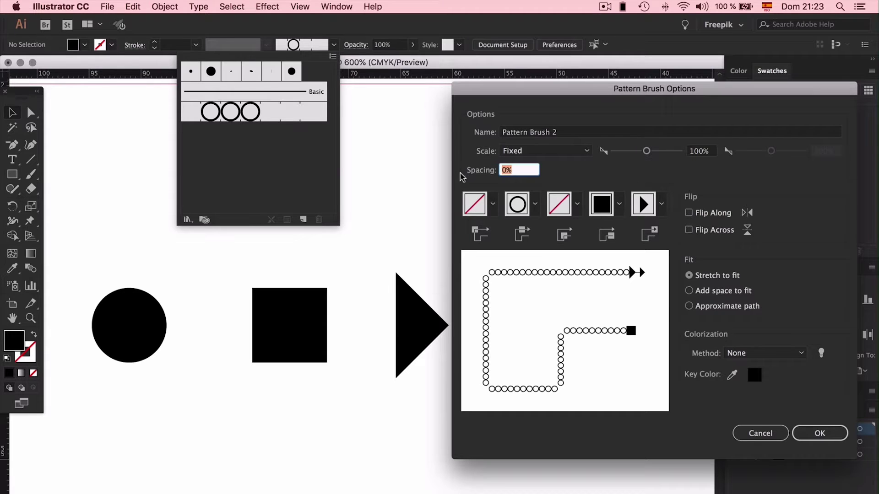
pyautogui.write('30')
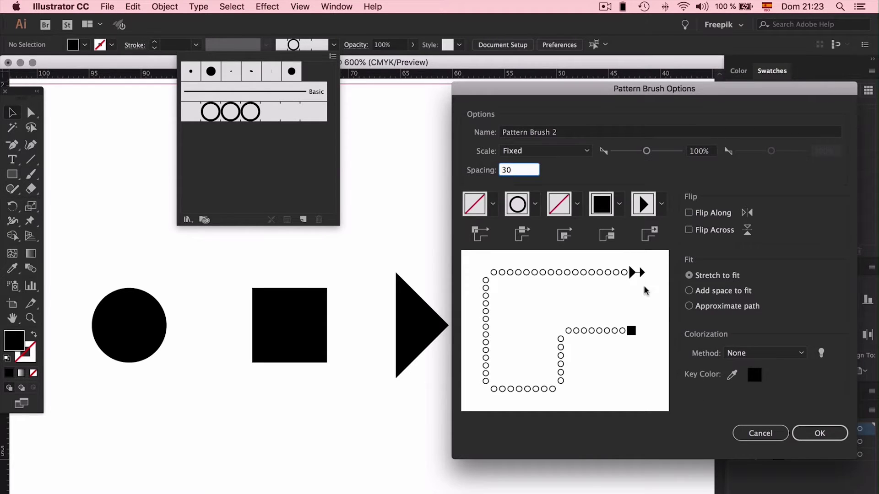
pyautogui.click(819, 433)
pyautogui.click(474, 258)
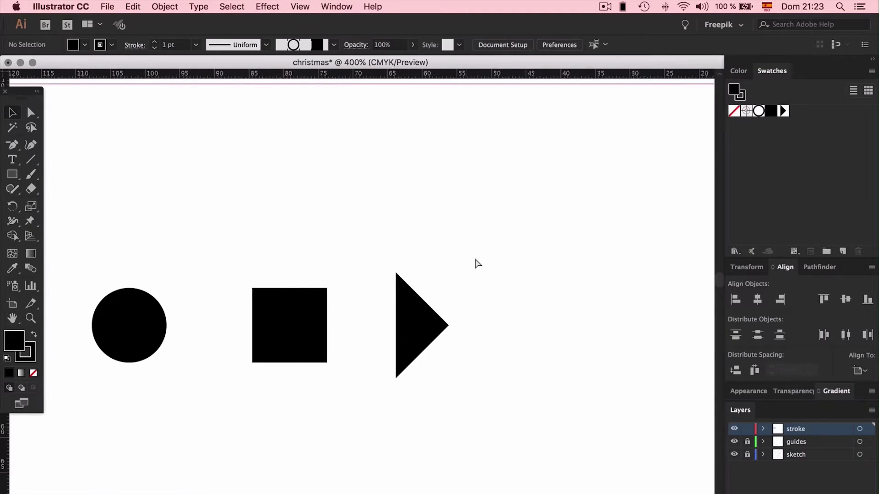
# Draw a straight pen line and apply the new circle-and-arrow Pattern Brush 2 to it
pyautogui.press('super+minus')
pyautogui.press('super+minus')
pyautogui.press('super+minus')
pyautogui.moveTo(14, 150); pyautogui.dragTo(114, 143)
pyautogui.click(291, 189)
pyautogui.click(423, 190)
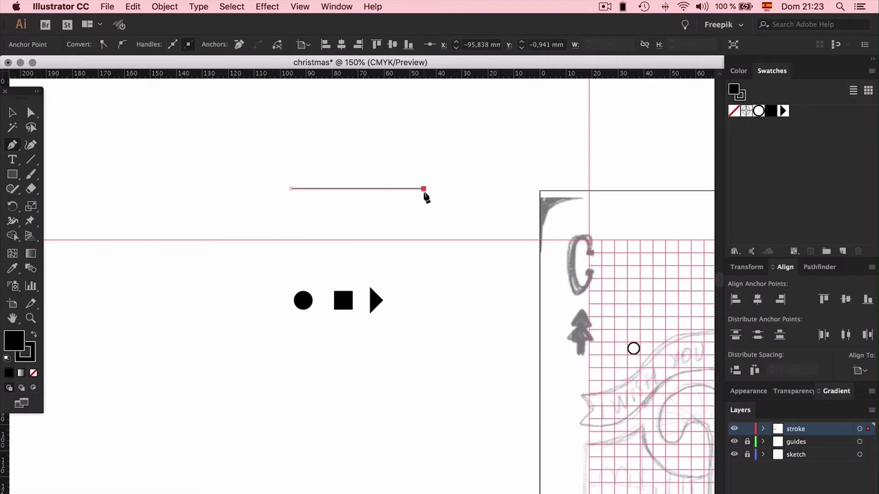
pyautogui.press('v')
pyautogui.moveTo(421, 131)
pyautogui.mouseDown()
pyautogui.moveTo(320, 207)
pyautogui.moveTo(289, 206)
pyautogui.mouseUp()
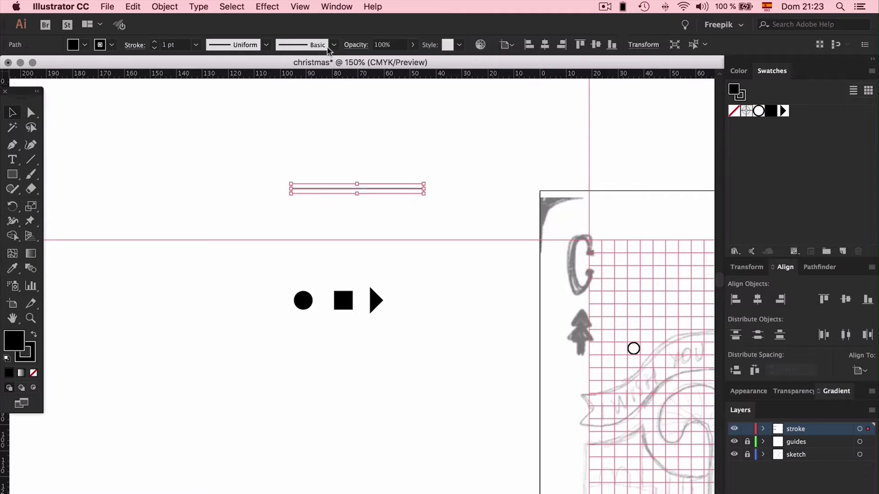
pyautogui.click(334, 44)
pyautogui.click(281, 142)
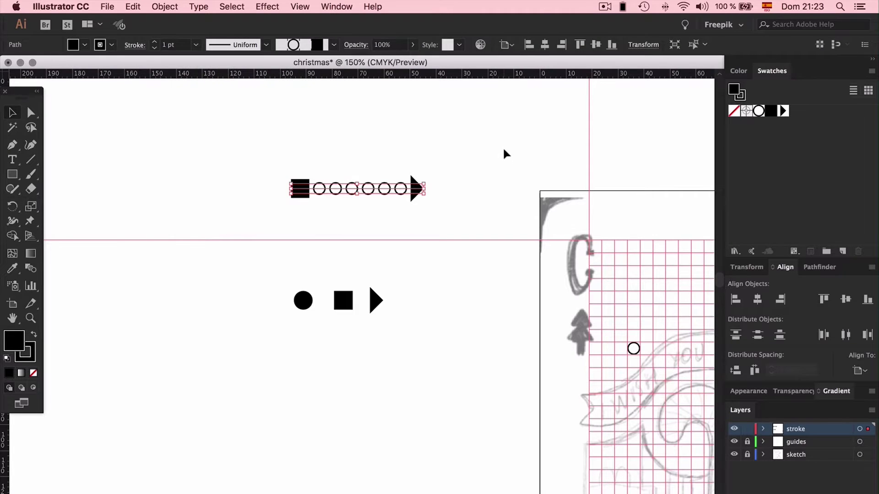
pyautogui.click(532, 235)
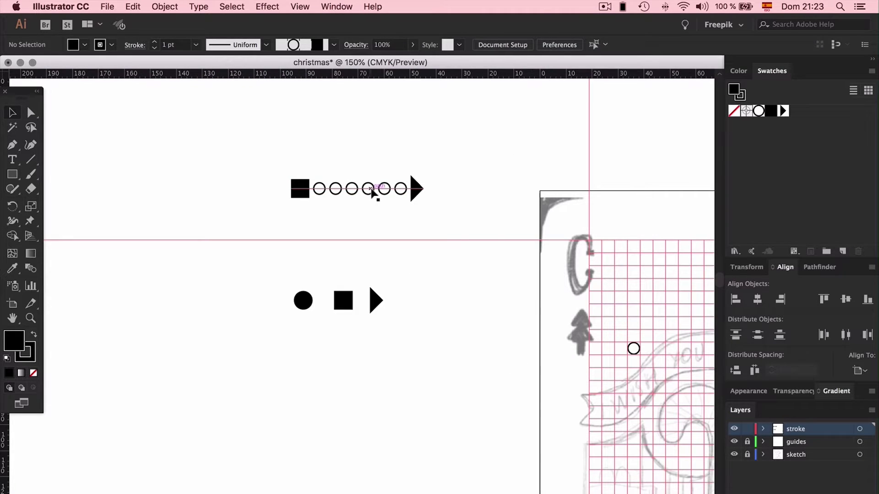
# Set the brushed line's fill to None
pyautogui.press('super+plus')
pyautogui.press('super+plus')
pyautogui.press('super+plus')
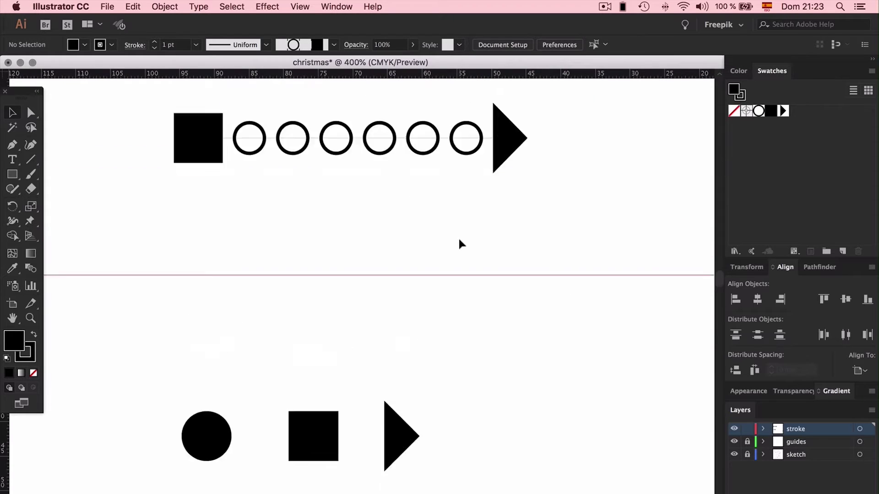
pyautogui.click(450, 234)
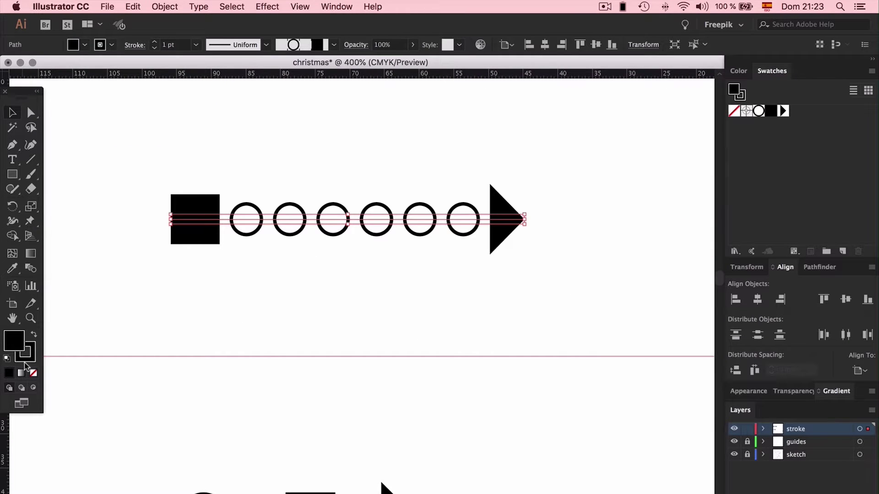
pyautogui.press('/')
pyautogui.click(527, 311)
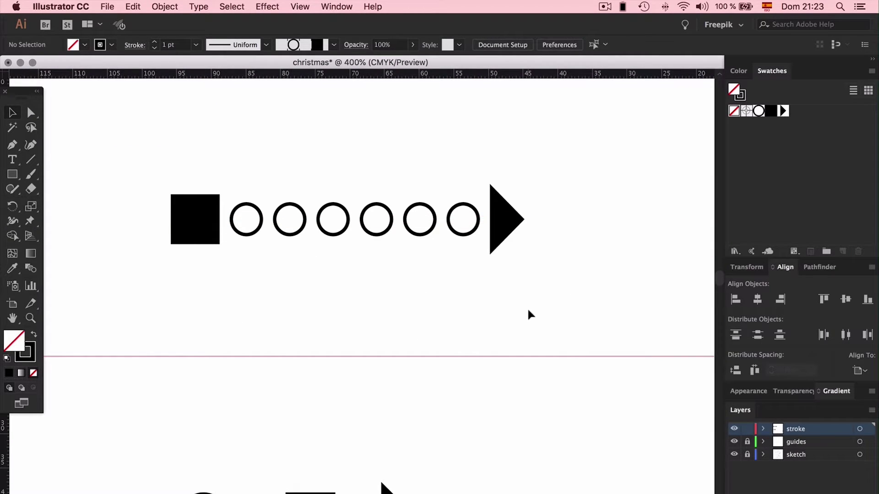
# Delete the test line and the leftover circle, square and triangle shapes
pyautogui.press('super+minus')
pyautogui.press('super+minus')
pyautogui.press('super+minus')
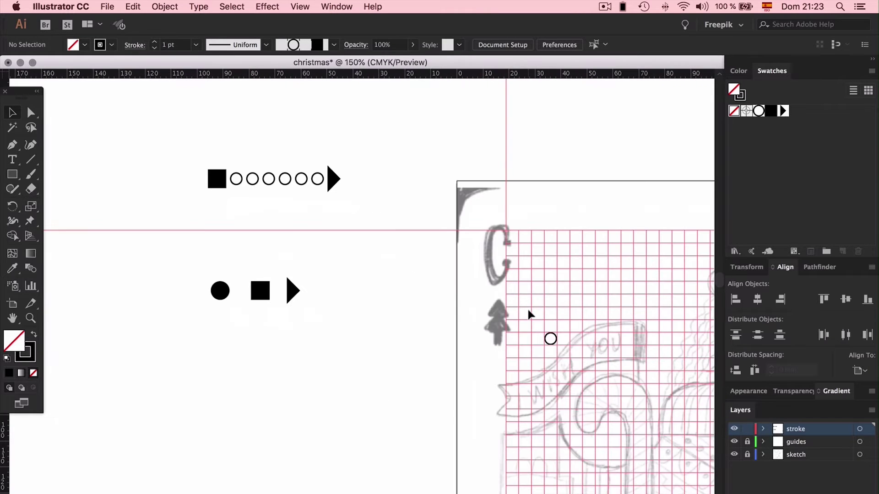
pyautogui.moveTo(383, 128); pyautogui.dragTo(172, 329)
pyautogui.press('Delete')
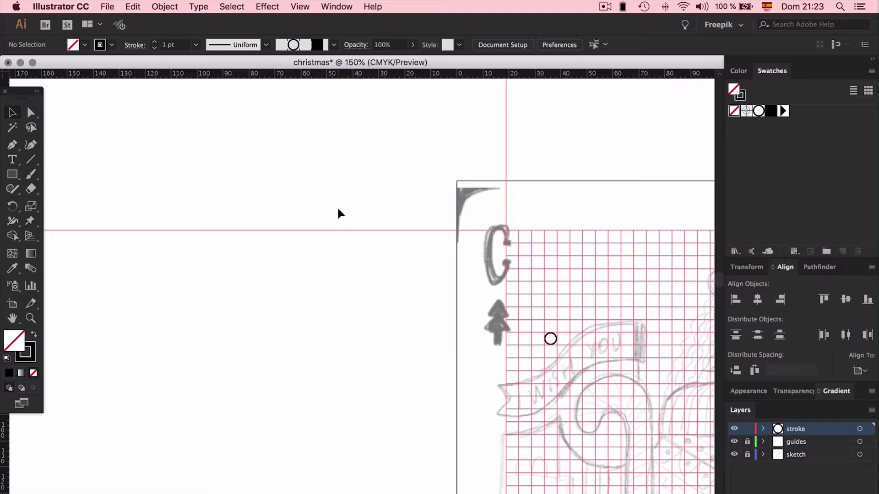
pyautogui.press('super+equal')
pyautogui.press('super+equal')
pyautogui.press('super+equal')
pyautogui.scroll(-2, 339, 210)
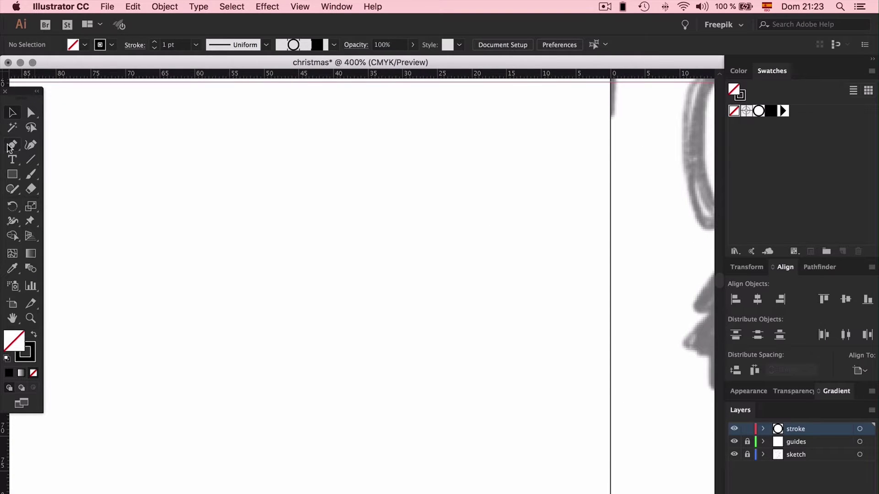
# Draw a pen path with a short flat base and a curve rising upward
pyautogui.click(9, 146)
pyautogui.click(161, 304)
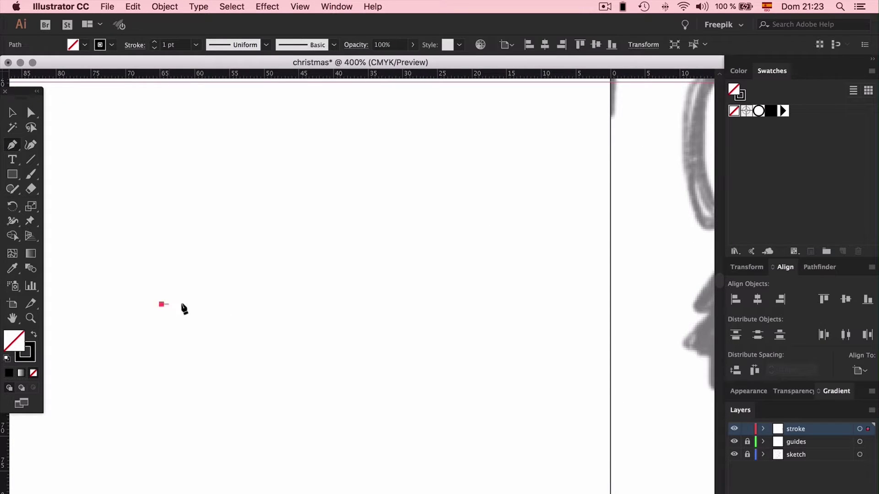
pyautogui.click(208, 304)
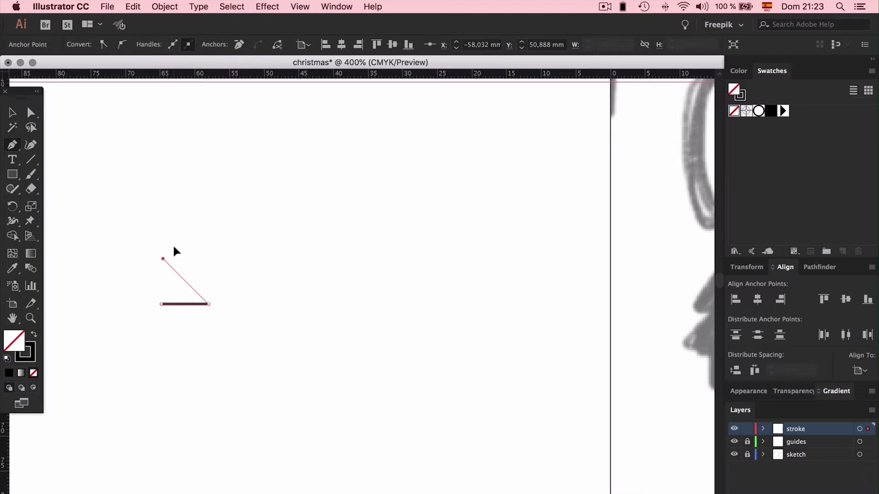
pyautogui.click(230, 200)
pyautogui.press('v')
pyautogui.click(280, 213)
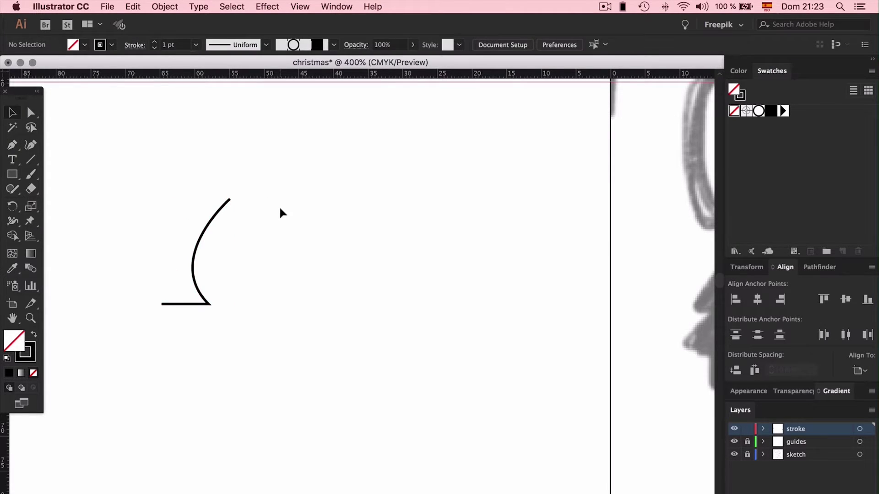
# Shrink the curved path and move it upward on the grid
pyautogui.hscroll(-5, 281, 213)
pyautogui.click(293, 230)
pyautogui.moveTo(279, 198); pyautogui.dragTo(278, 245)
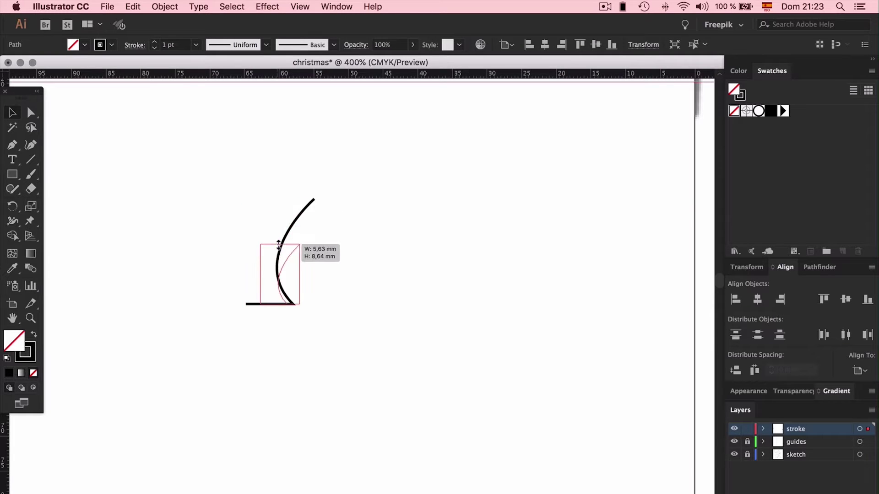
pyautogui.hscroll(10, 409, 253)
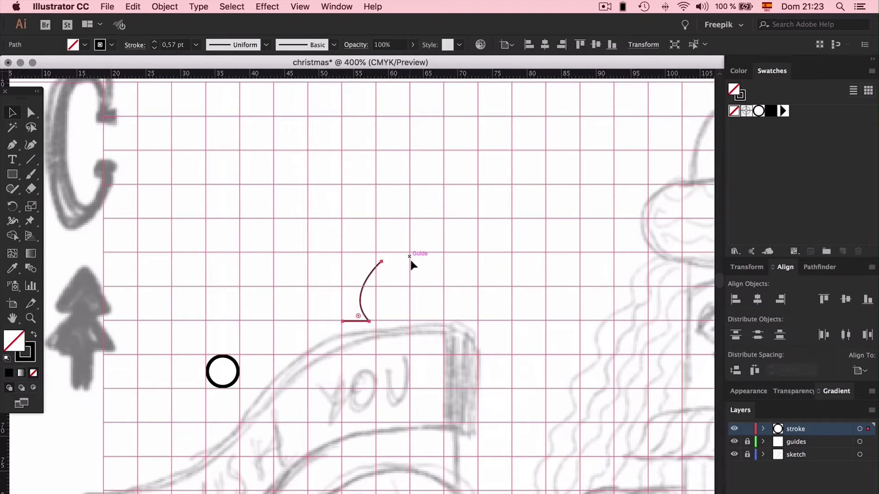
pyautogui.moveTo(362, 301); pyautogui.dragTo(362, 231)
pyautogui.click(406, 225)
pyautogui.click(371, 244)
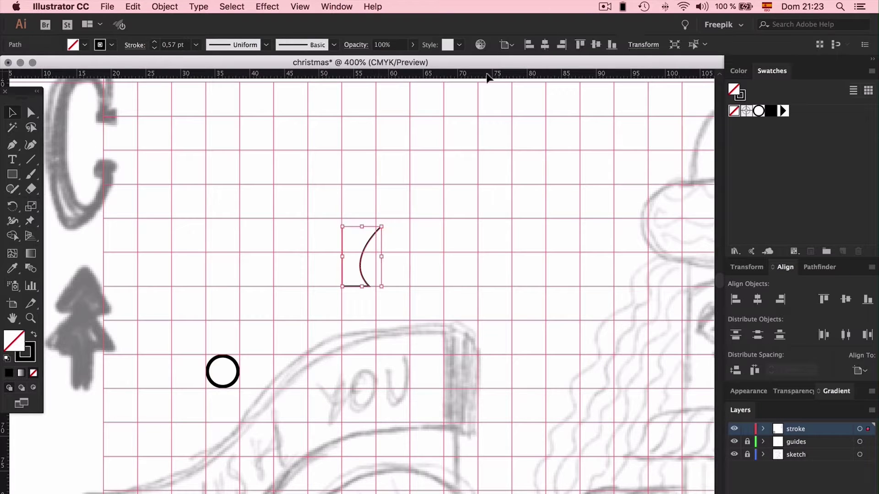
# Toggle Scale Strokes & Effects, set the stroke weight to 1 pt, and resize the curve
pyautogui.click(634, 47)
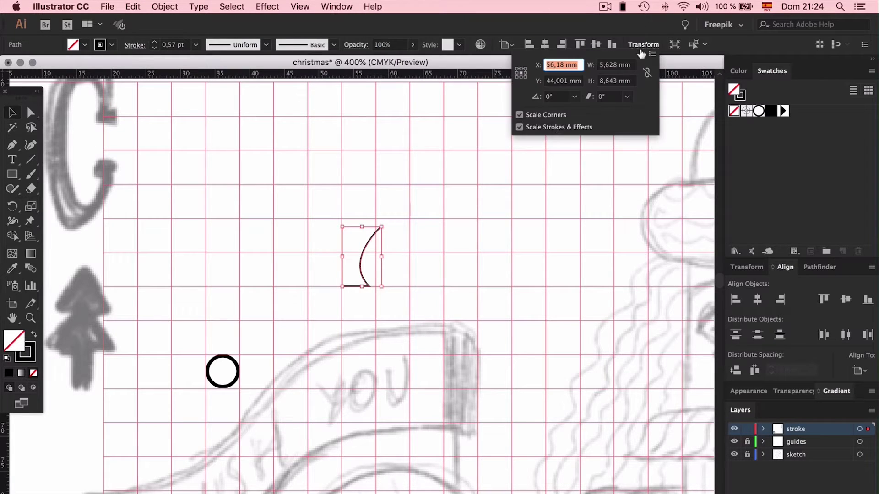
pyautogui.click(532, 128)
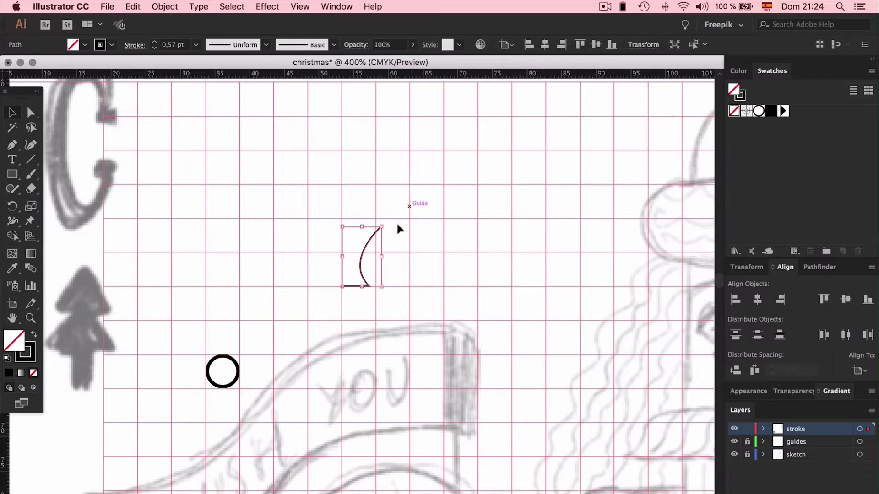
pyautogui.click(197, 45)
pyautogui.click(211, 98)
pyautogui.moveTo(381, 226)
pyautogui.mouseDown()
pyautogui.moveTo(467, 118)
pyautogui.moveTo(486, 140)
pyautogui.moveTo(469, 182)
pyautogui.moveTo(378, 229)
pyautogui.moveTo(391, 218)
pyautogui.moveTo(369, 249)
pyautogui.mouseUp()
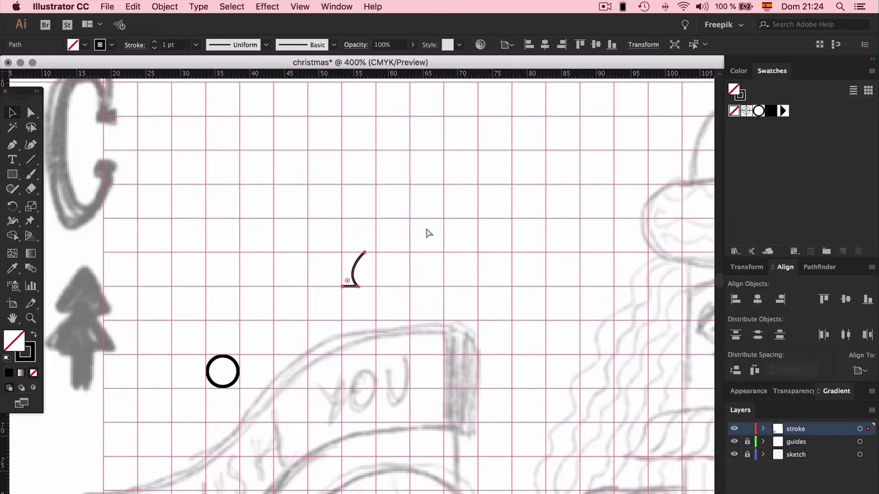
pyautogui.press('super+equal')
pyautogui.press('super+equal')
pyautogui.press('super+equal')
pyautogui.press('super+equal')
pyautogui.press('super+equal')
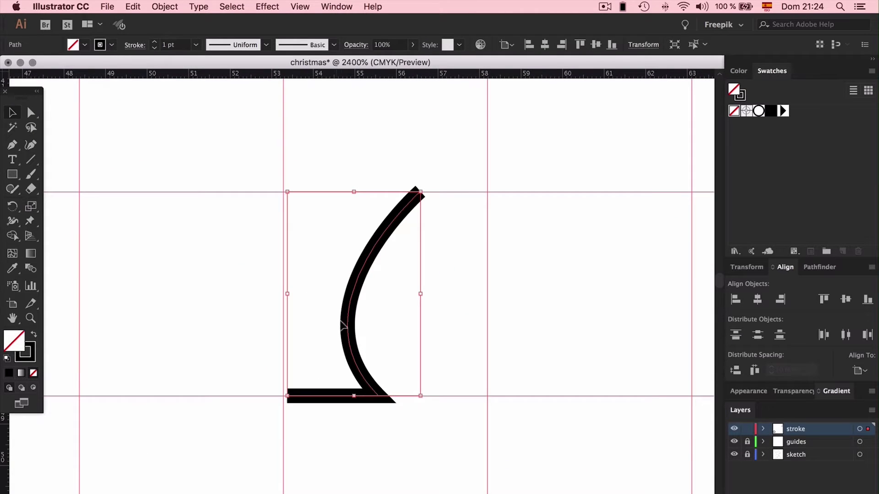
# Copy the curve to the right and reflect the copy to face the original
pyautogui.moveTo(348, 322); pyautogui.dragTo(337, 322)
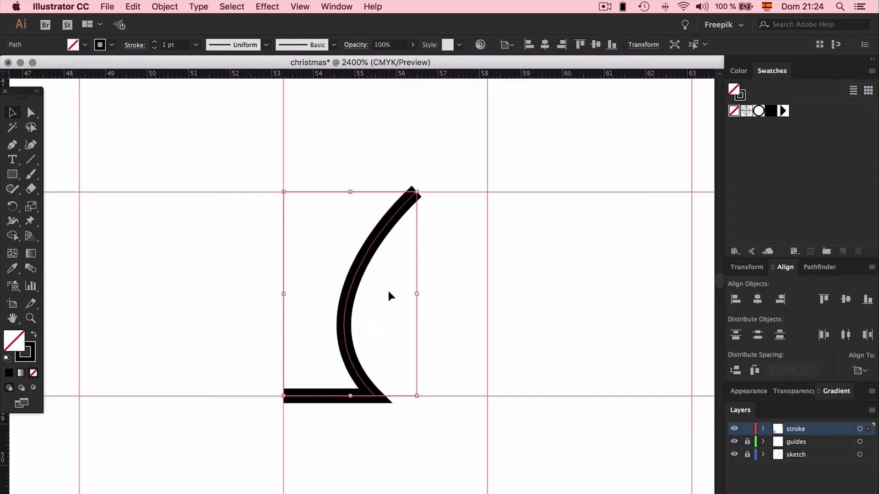
pyautogui.click(387, 289)
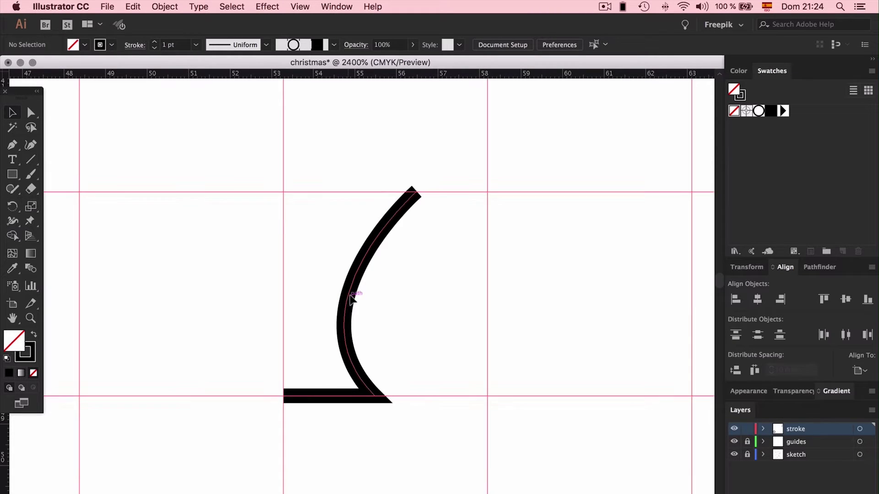
pyautogui.moveTo(349, 297)
pyautogui.mouseDown()
pyautogui.moveTo(453, 290)
pyautogui.moveTo(482, 298)
pyautogui.mouseUp()
pyautogui.press('o')
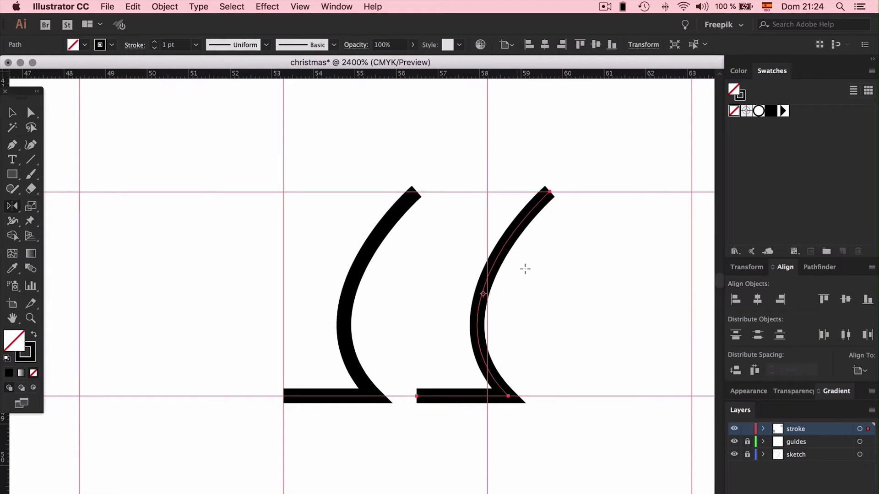
pyautogui.moveTo(551, 192)
pyautogui.mouseDown()
pyautogui.moveTo(404, 215)
pyautogui.moveTo(405, 425)
pyautogui.moveTo(663, 276)
pyautogui.moveTo(547, 201)
pyautogui.moveTo(411, 201)
pyautogui.moveTo(552, 216)
pyautogui.moveTo(592, 326)
pyautogui.moveTo(442, 420)
pyautogui.moveTo(382, 261)
pyautogui.mouseUp()
pyautogui.moveTo(485, 238)
pyautogui.mouseDown()
pyautogui.moveTo(575, 308)
pyautogui.moveTo(402, 406)
pyautogui.moveTo(464, 181)
pyautogui.mouseUp()
pyautogui.scroll(-1, 463, 182)
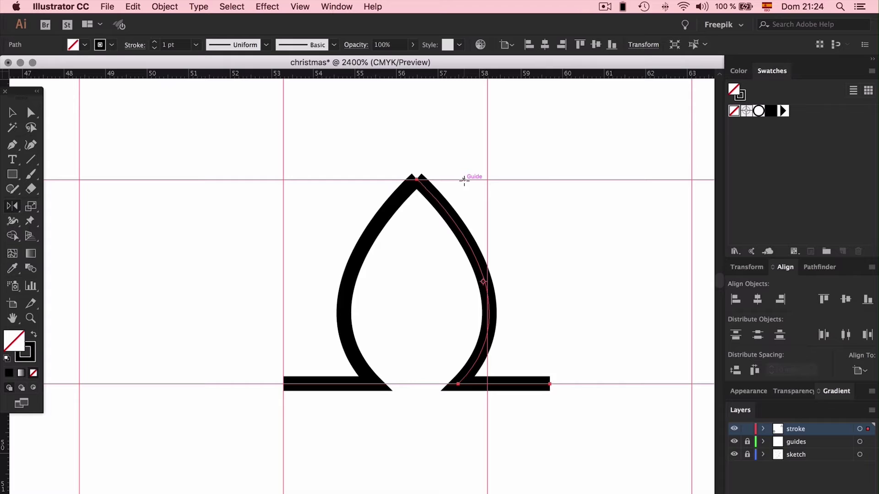
# Join the two halves' top tips with Cmd+J and narrow the flame shape
pyautogui.press('v')
pyautogui.moveTo(341, 216); pyautogui.dragTo(474, 235)
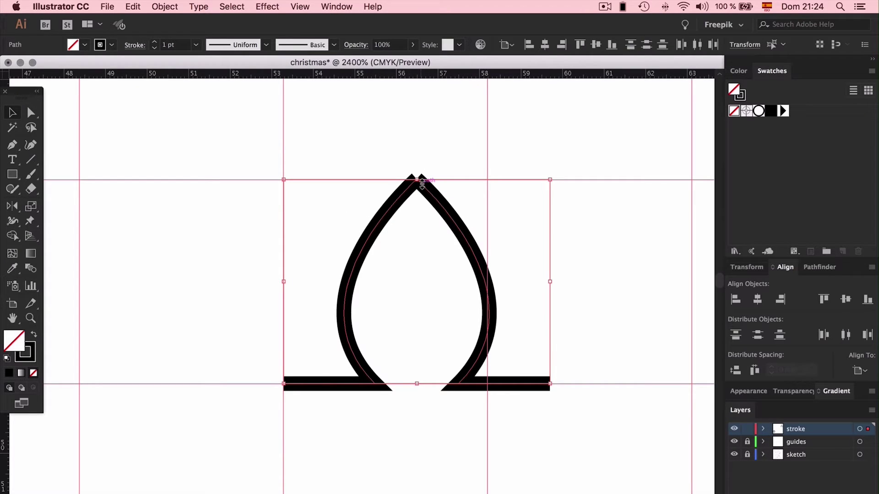
pyautogui.hotkey('ctrl', 'j')
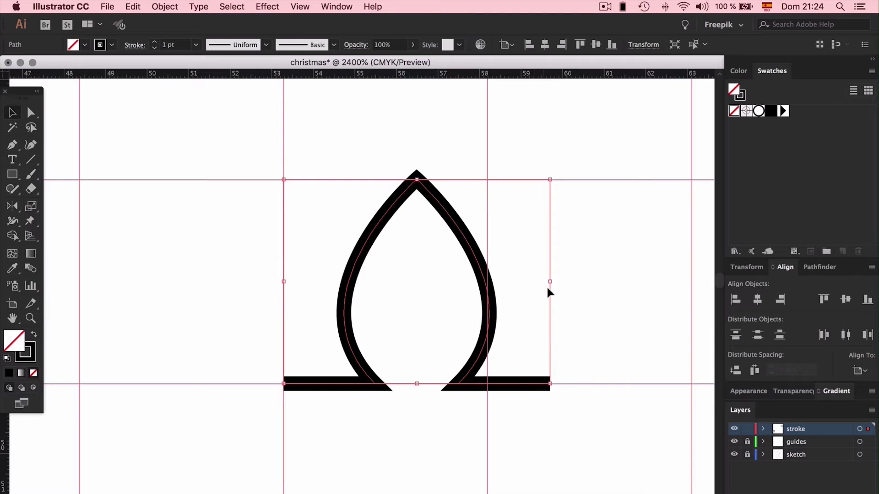
pyautogui.moveTo(552, 282)
pyautogui.mouseDown()
pyautogui.moveTo(489, 279)
pyautogui.moveTo(540, 277)
pyautogui.mouseUp()
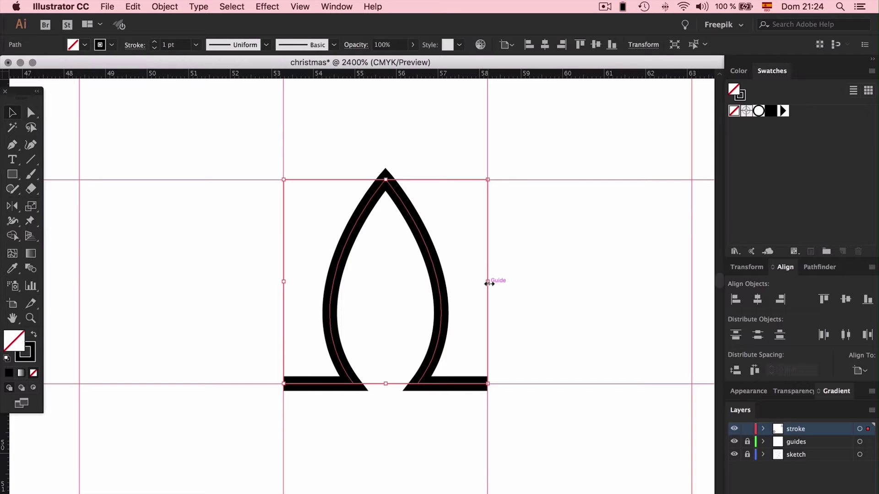
pyautogui.hotkey('ctrl', 'shift', 'a')
# Move the flame shape beside the Santa face and open its Stroke settings
pyautogui.hotkey('ctrl', '-')
pyautogui.hotkey('ctrl', '-')
pyautogui.hotkey('ctrl', '-')
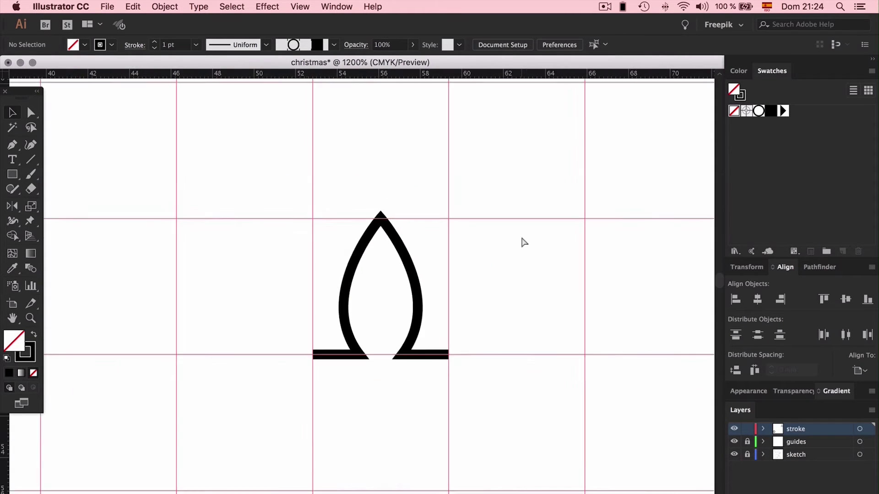
pyautogui.scroll(-5, 520, 234)
pyautogui.hscroll(4, 521, 235)
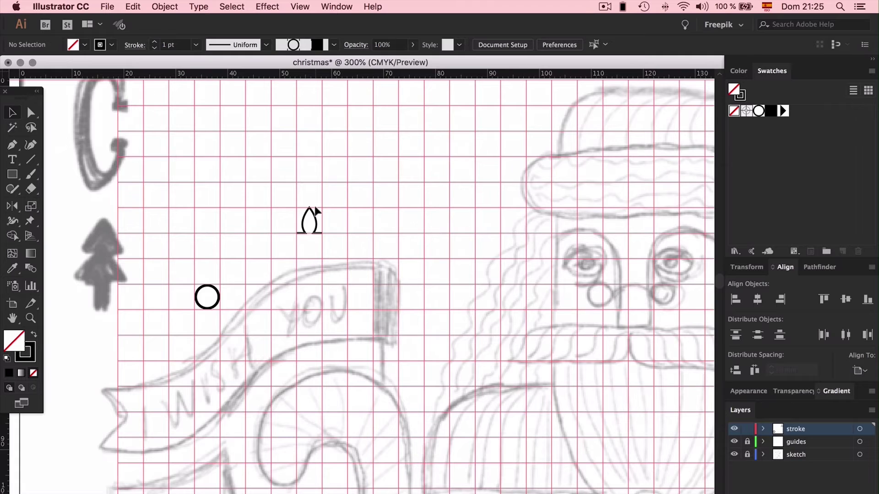
pyautogui.click(317, 209)
pyautogui.moveTo(316, 221); pyautogui.dragTo(552, 248)
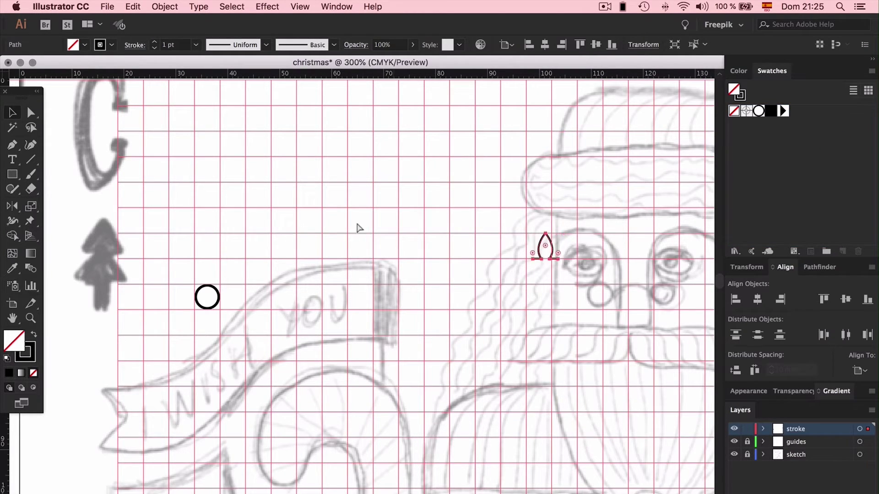
pyautogui.click(133, 46)
# Save the flame as New Pattern Swatch 4 and make Pattern Brush 3 with it as side tile
pyautogui.moveTo(540, 247); pyautogui.dragTo(808, 169)
pyautogui.click(412, 153)
pyautogui.click(334, 45)
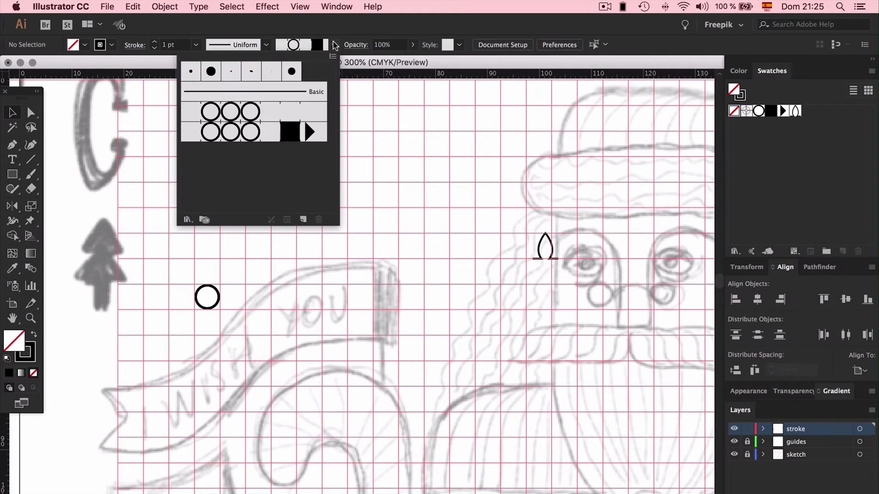
pyautogui.click(304, 220)
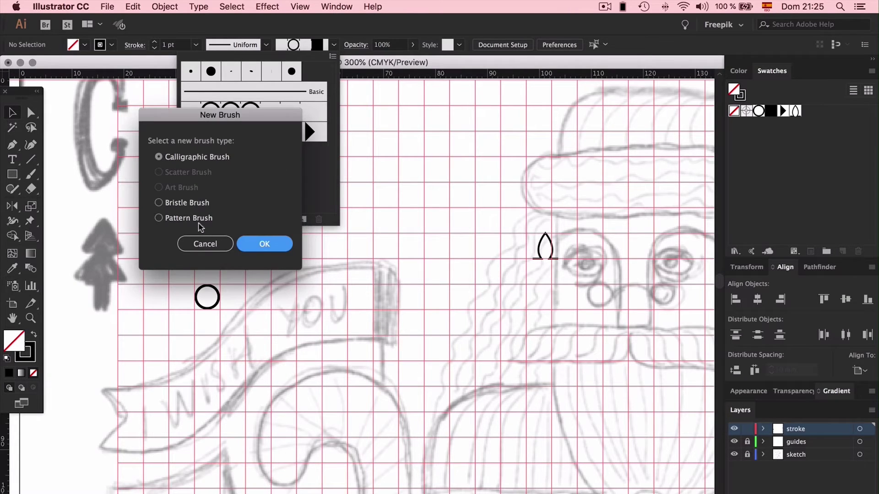
pyautogui.click(182, 219)
pyautogui.click(287, 244)
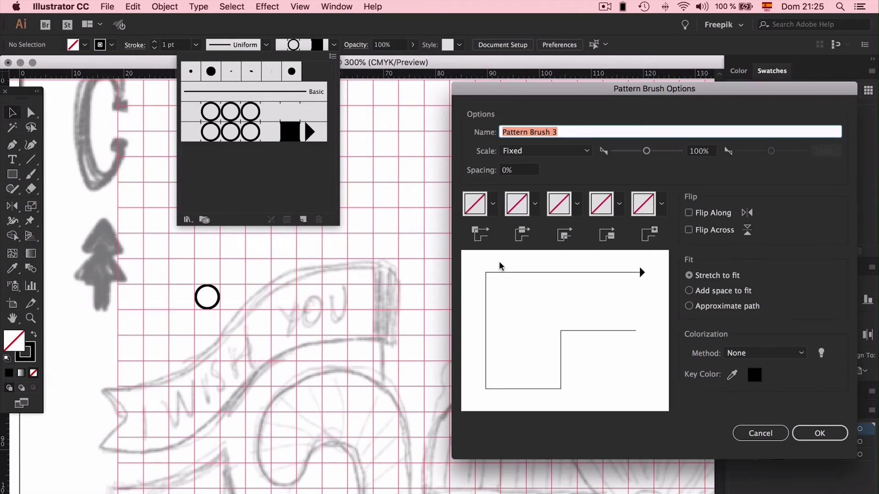
pyautogui.click(535, 204)
pyautogui.scroll(-2, 450, 304)
pyautogui.click(443, 313)
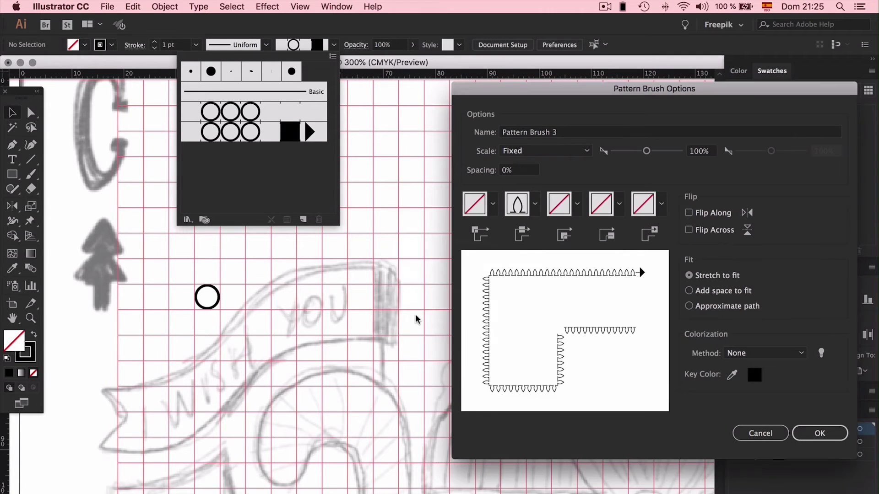
pyautogui.click(822, 434)
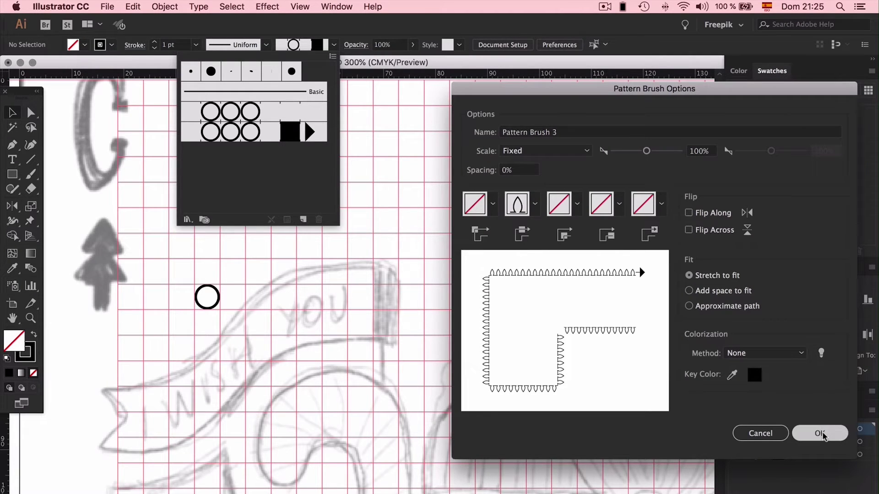
pyautogui.click(820, 433)
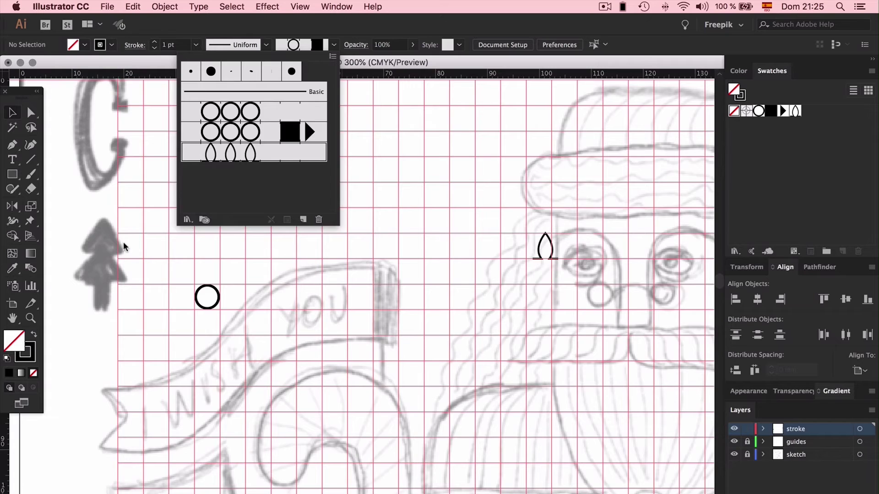
# Draw a horizontal line with the Line Segment tool and apply the arch scallop Pattern Brush 3
pyautogui.hscroll(-15, 123, 242)
pyautogui.press('\\')
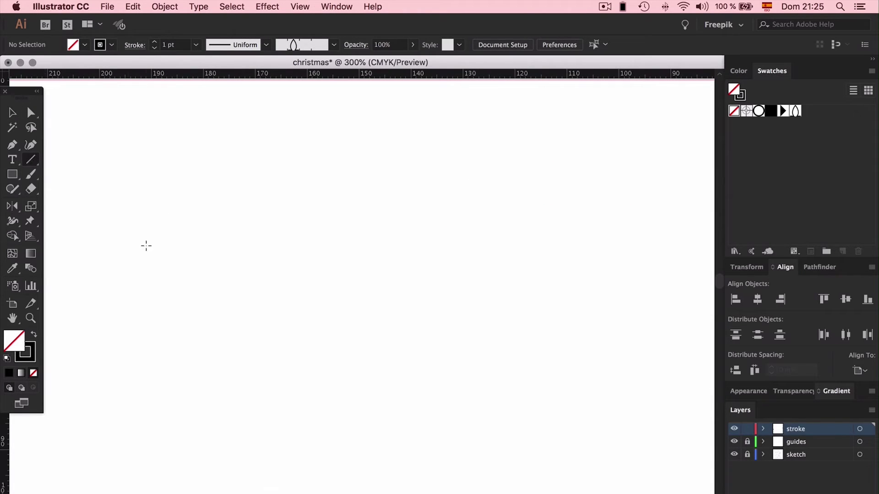
pyautogui.moveTo(142, 249); pyautogui.dragTo(535, 257)
pyautogui.press('v')
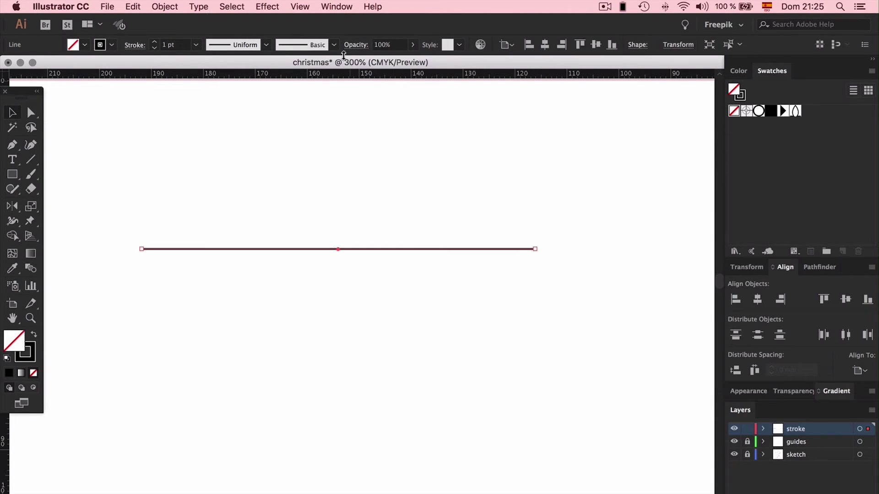
pyautogui.click(334, 45)
pyautogui.click(251, 152)
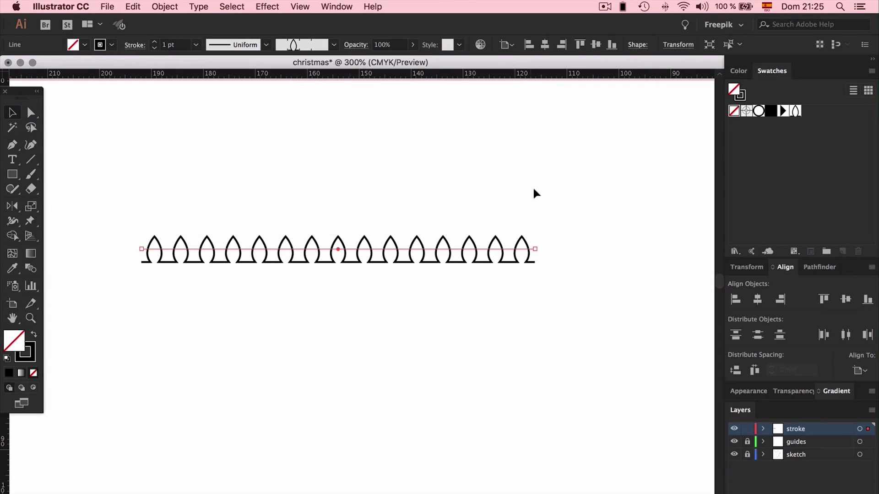
pyautogui.click(571, 190)
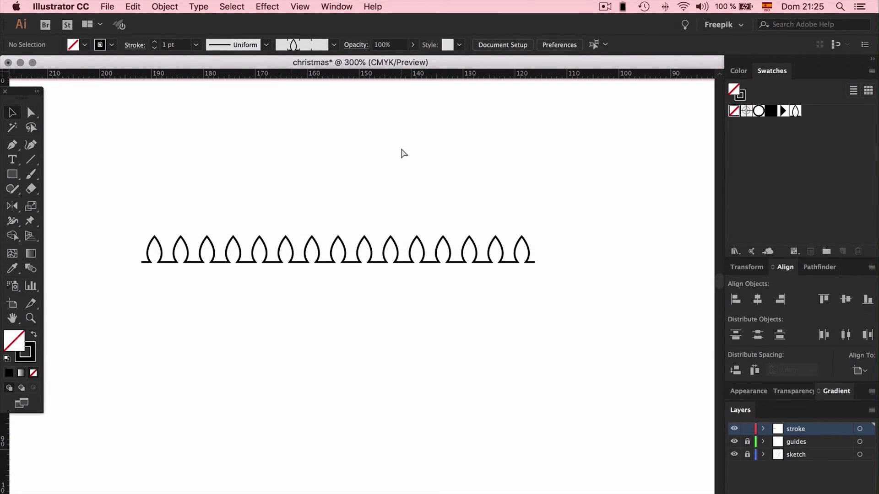
# Zoom out and select the scalloped line and the path left of the grid, then deselect
pyautogui.press('super+minus')
pyautogui.press('super+minus')
pyautogui.press('super+minus')
pyautogui.press('super+minus')
pyautogui.scroll(-5, 400, 153)
pyautogui.hscroll(2, 400, 152)
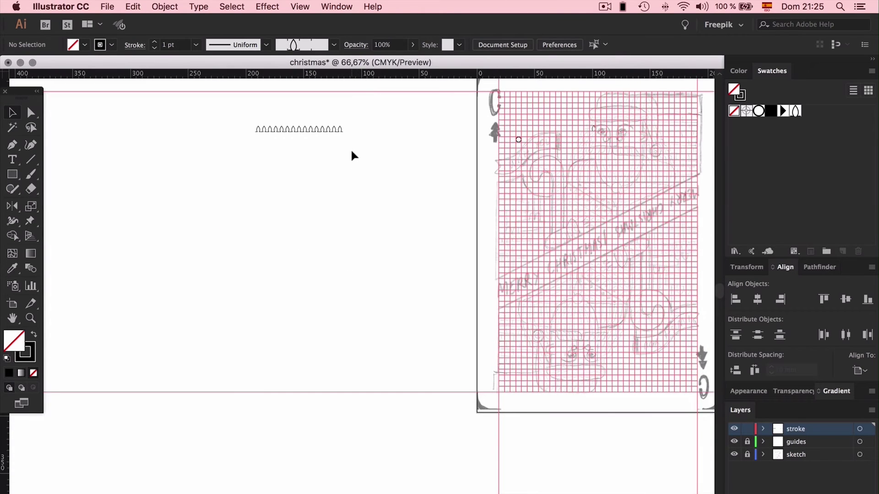
pyautogui.hscroll(5, 352, 153)
pyautogui.scroll(3, 321, 162)
pyautogui.hscroll(-2, 320, 162)
pyautogui.moveTo(300, 175); pyautogui.dragTo(178, 239)
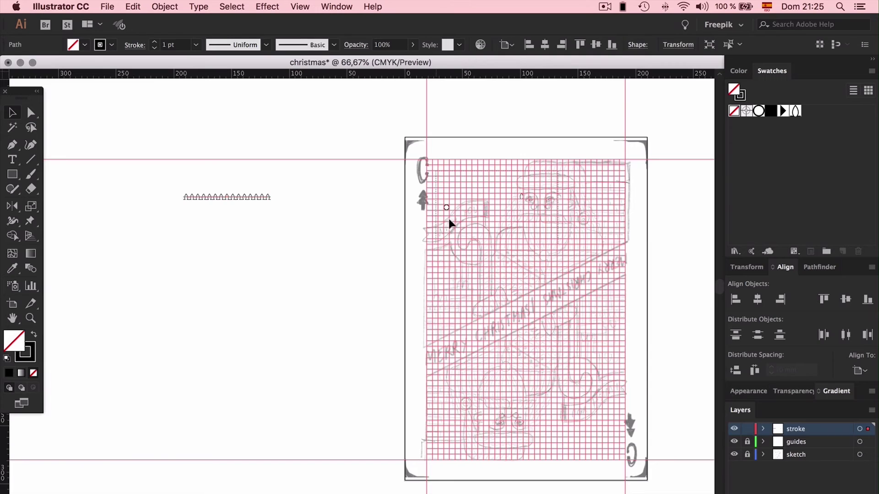
pyautogui.click(446, 208)
pyautogui.click(308, 201)
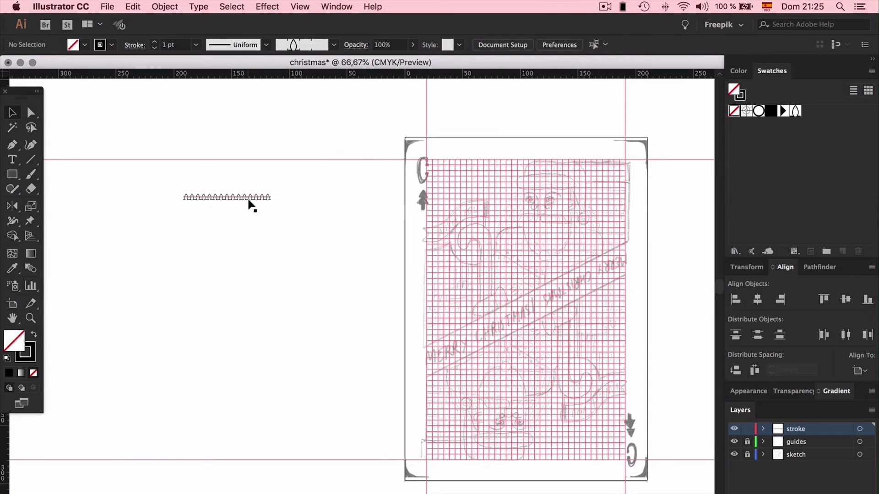
# Zoom in closely on the pointed-arch scallop row left of the sketch artboard
pyautogui.hscroll(-5, 304, 198)
pyautogui.press('super+plus')
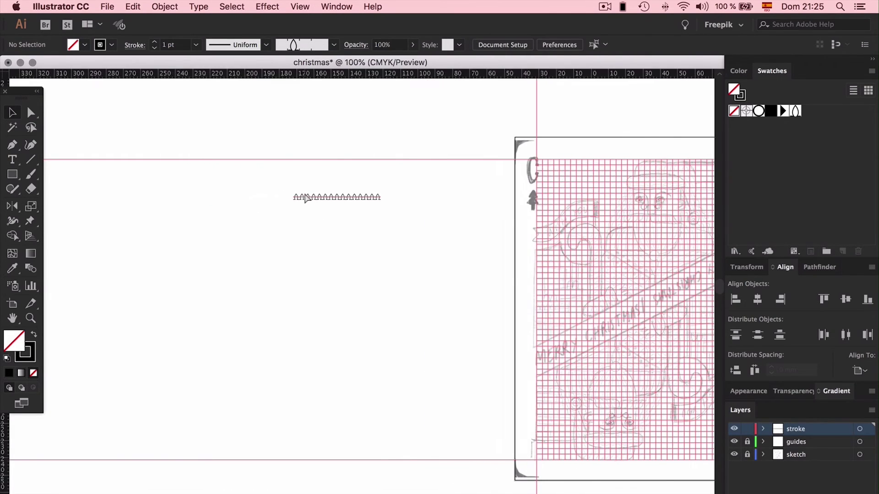
pyautogui.press('super+plus')
pyautogui.press('super+plus')
pyautogui.press('super+plus')
pyautogui.scroll(5, 305, 198)
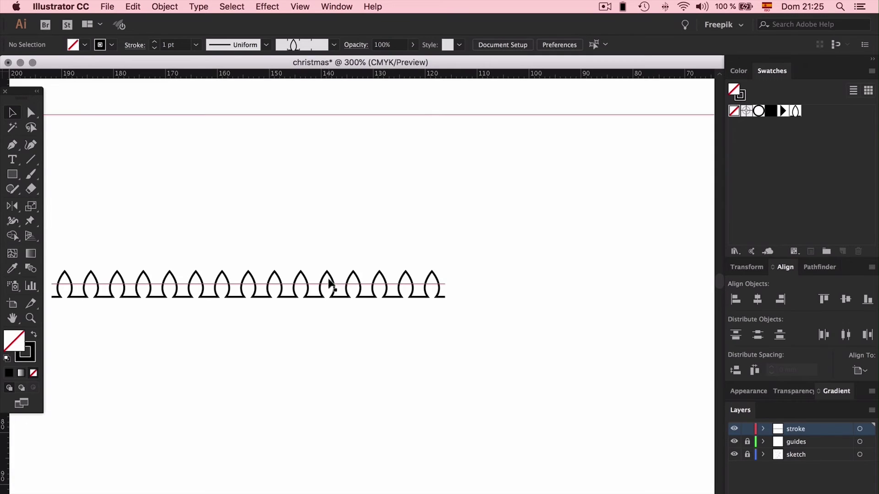
pyautogui.moveTo(330, 285)
pyautogui.mouseDown()
pyautogui.moveTo(587, 364)
pyautogui.moveTo(625, 344)
pyautogui.mouseUp()
pyautogui.hscroll(10, 454, 288)
pyautogui.scroll(-4, 454, 288)
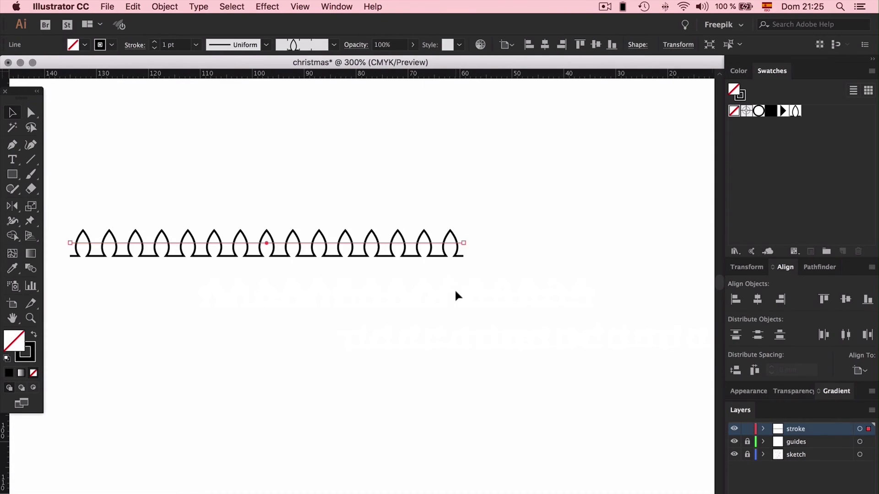
pyautogui.moveTo(394, 207); pyautogui.dragTo(669, 283)
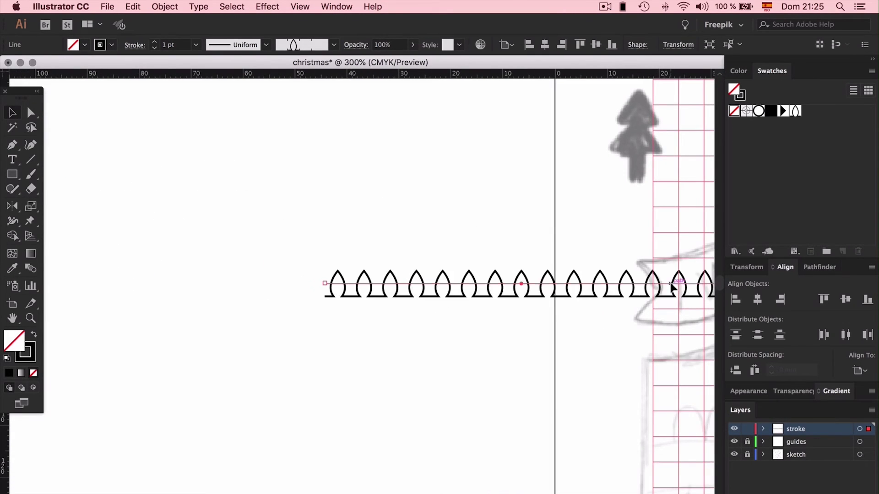
pyautogui.hscroll(5, 669, 283)
pyautogui.hscroll(10, 518, 338)
pyautogui.scroll(-3, 518, 338)
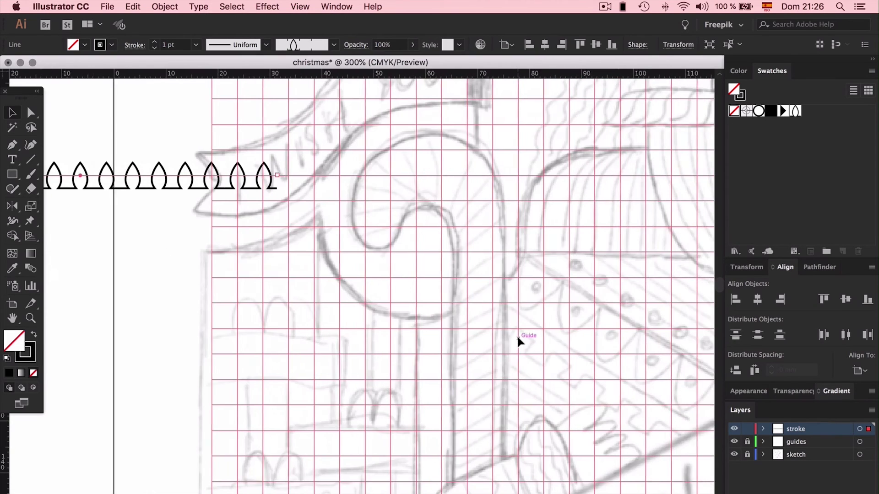
pyautogui.hscroll(-10, 324, 178)
pyautogui.scroll(3, 323, 178)
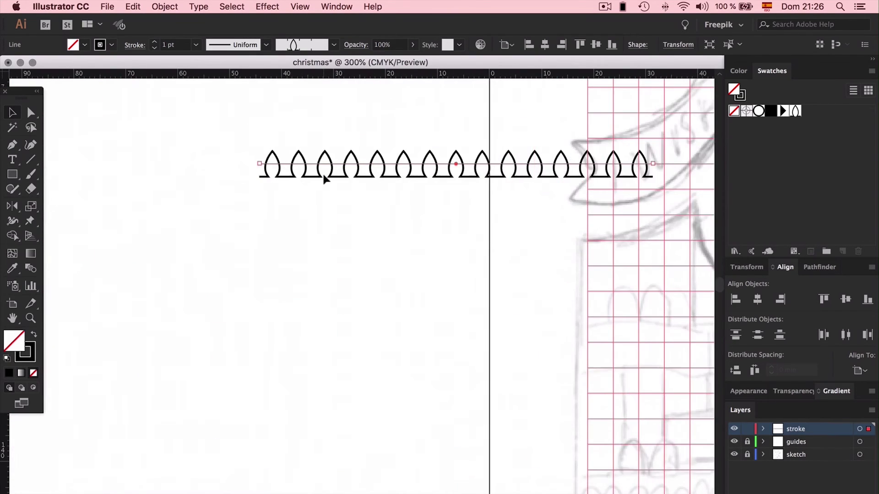
# Drag the scallop row up and left onto clear pasteboard, zooming out to 150%
pyautogui.moveTo(416, 261); pyautogui.dragTo(194, 187)
pyautogui.click(329, 338)
pyautogui.press('super+minus')
pyautogui.hscroll(-5, 331, 345)
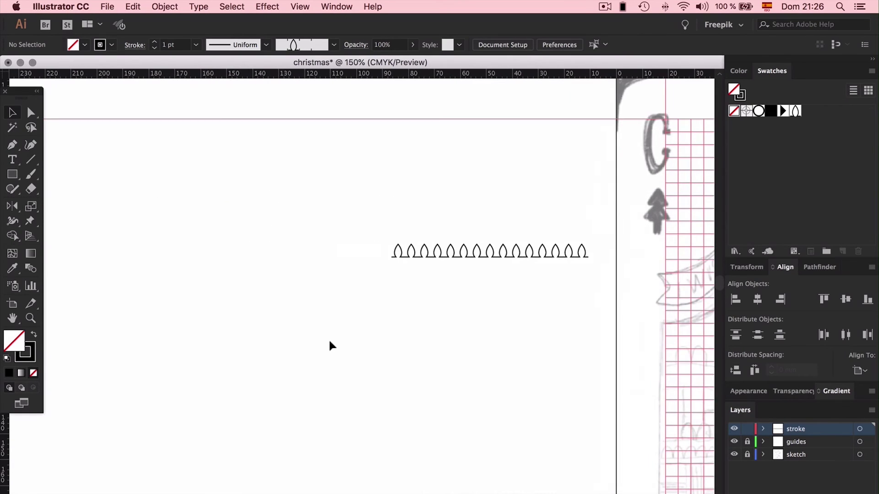
pyautogui.moveTo(465, 251); pyautogui.dragTo(256, 196)
# Draw a wavy S-curve with the Pen tool below the scallop row's left end
pyautogui.click(364, 293)
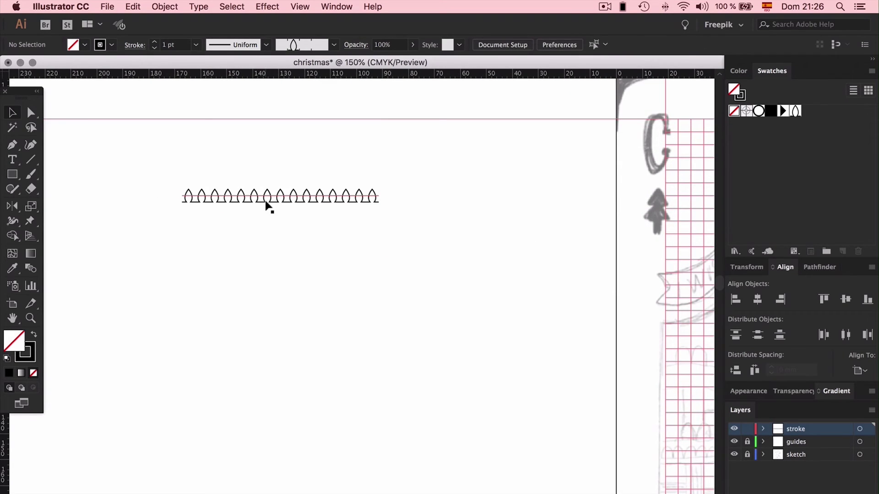
pyautogui.press('p')
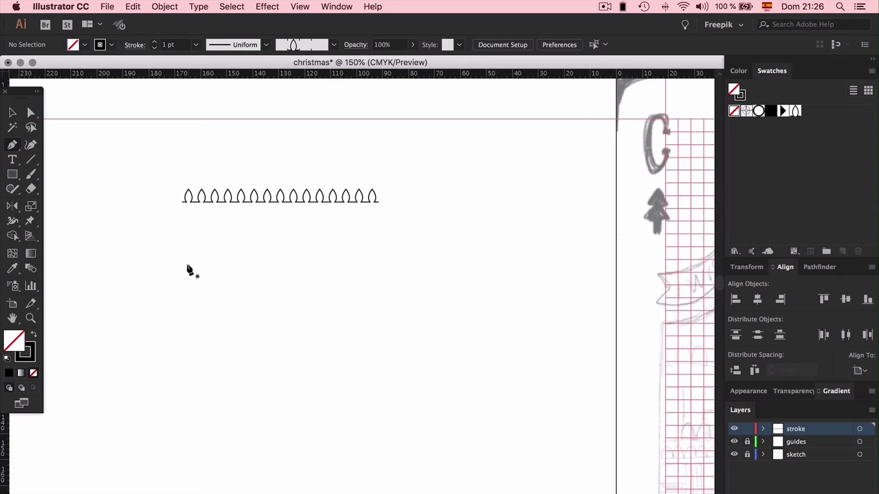
pyautogui.click(182, 259)
pyautogui.moveTo(378, 268); pyautogui.dragTo(465, 339)
pyautogui.press('v')
pyautogui.click(412, 302)
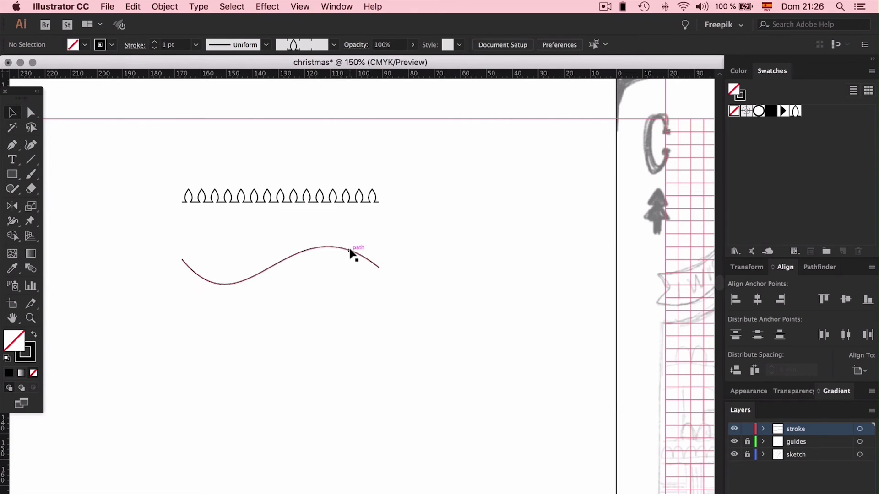
# Apply the arch scallop Pattern Brush 3 to the new S-curve and check the result
pyautogui.click(351, 253)
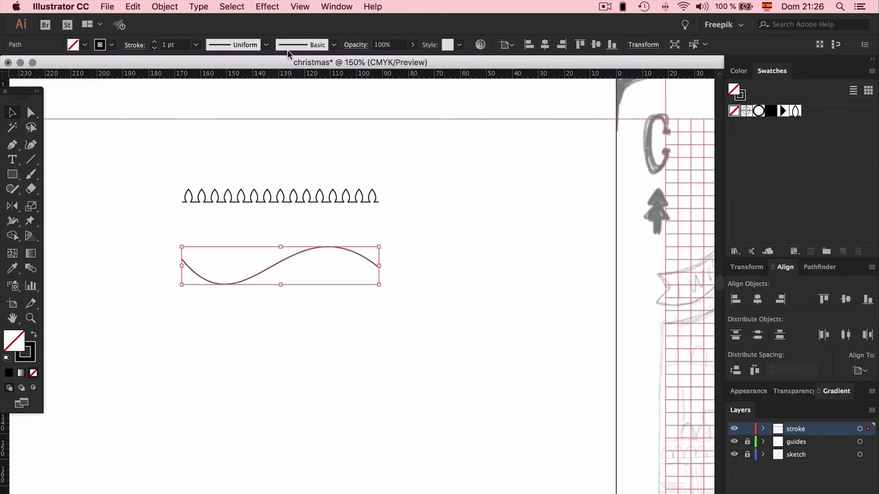
pyautogui.click(334, 46)
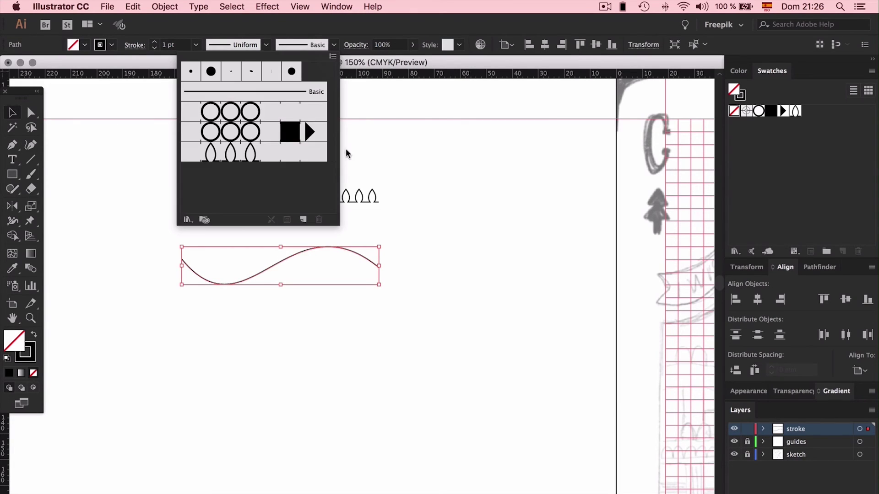
pyautogui.click(261, 160)
pyautogui.click(464, 237)
pyautogui.click(465, 240)
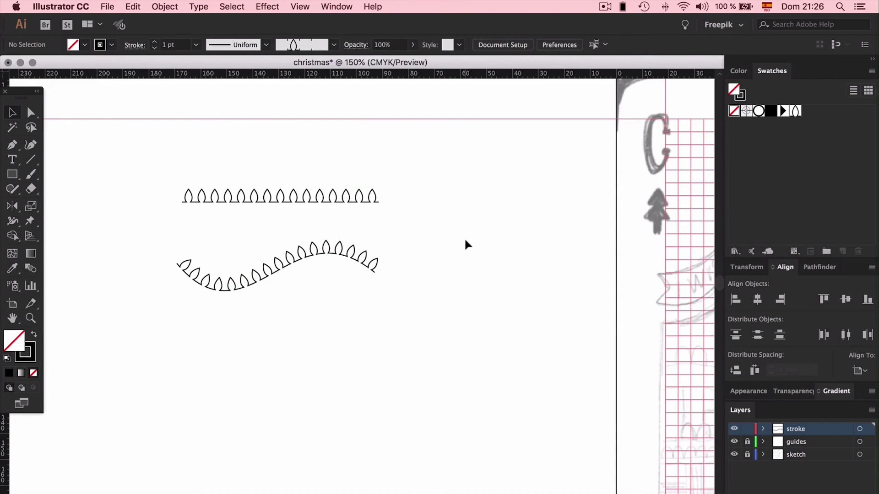
pyautogui.click(316, 255)
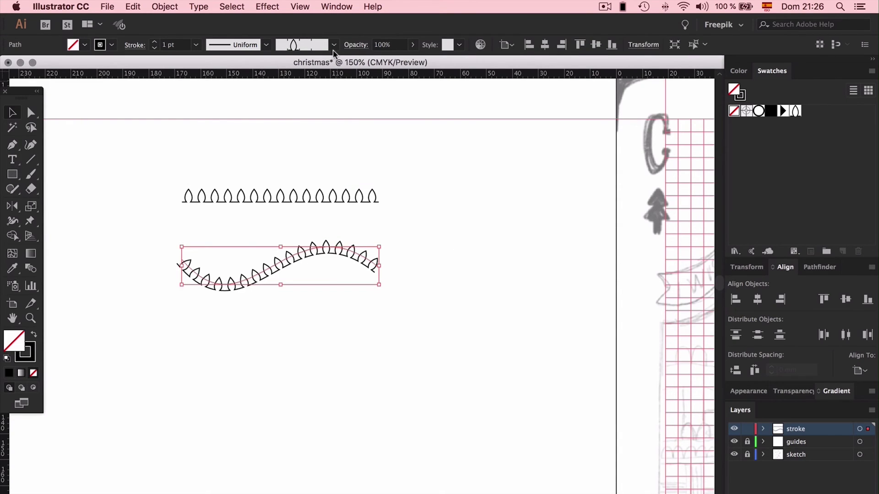
# Swap the curve's brush to the circles pattern and scale the curve down proportionally
pyautogui.click(334, 45)
pyautogui.click(233, 111)
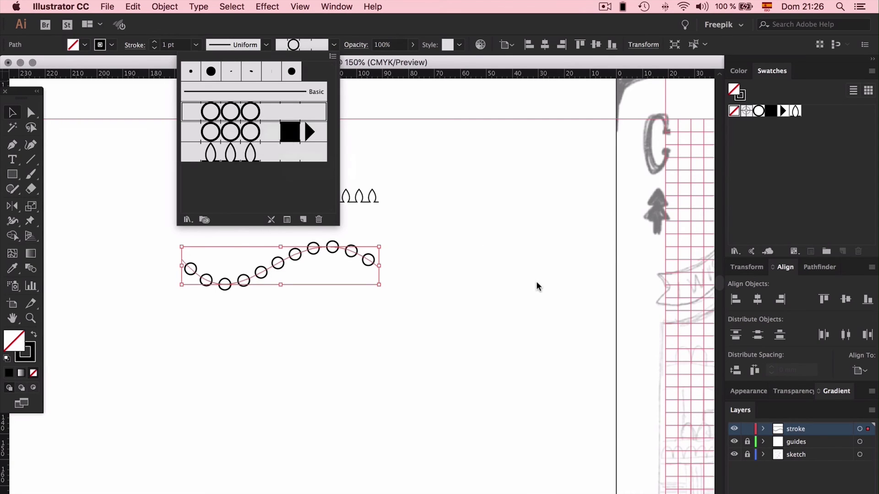
pyautogui.moveTo(378, 265); pyautogui.dragTo(258, 266)
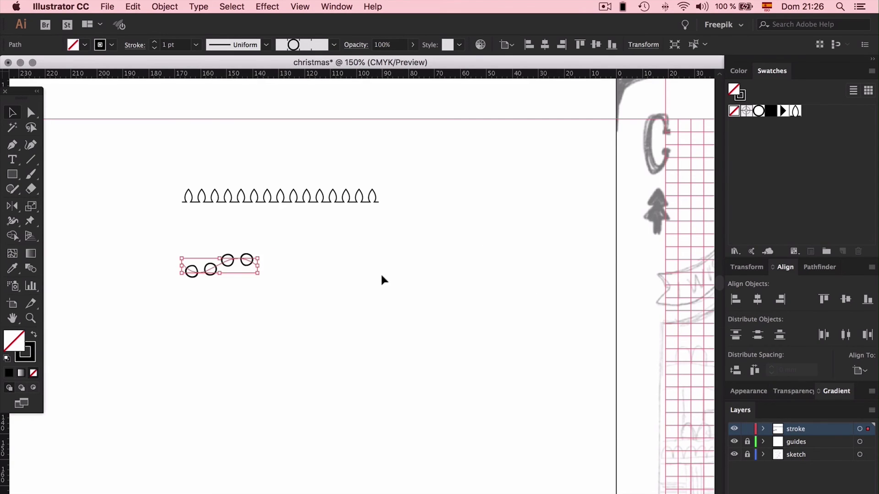
# Zoom in to inspect the four hollow rings on the curve, then return to 150%
pyautogui.press('super+shift+b')
pyautogui.press('super+equal')
pyautogui.press('super+equal')
pyautogui.press('super+equal')
pyautogui.press('super+equal')
pyautogui.press('super+equal')
pyautogui.press('super+equal')
pyautogui.press('super+shift+b')
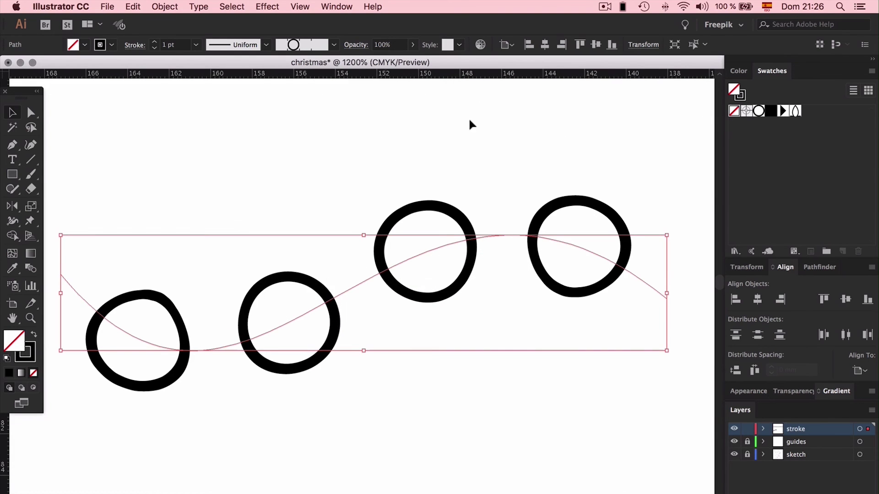
pyautogui.click(478, 277)
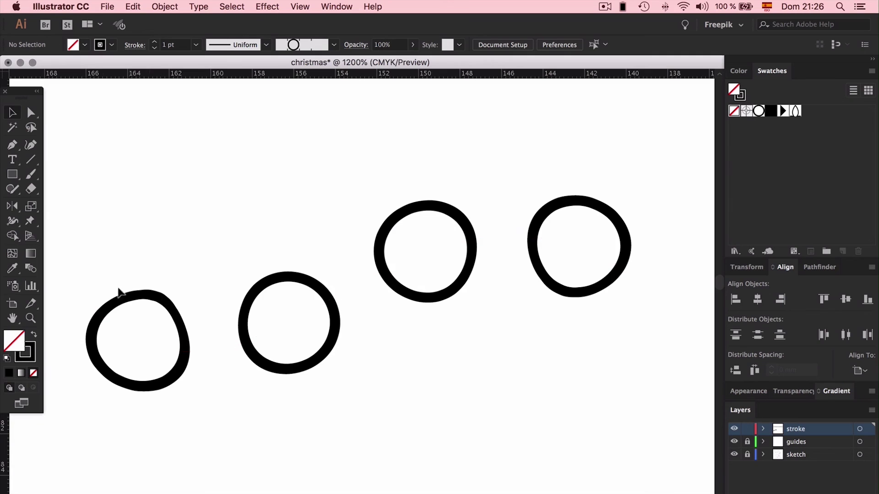
pyautogui.click(186, 350)
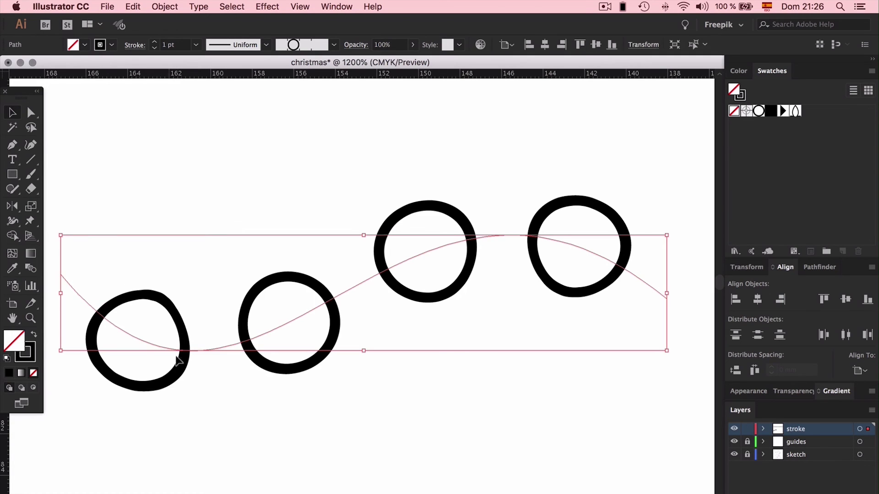
pyautogui.click(278, 206)
pyautogui.click(149, 311)
pyautogui.press('super+minus')
pyautogui.press('super+minus')
pyautogui.press('super+minus')
pyautogui.press('super+minus')
pyautogui.press('super+minus')
pyautogui.press('super+minus')
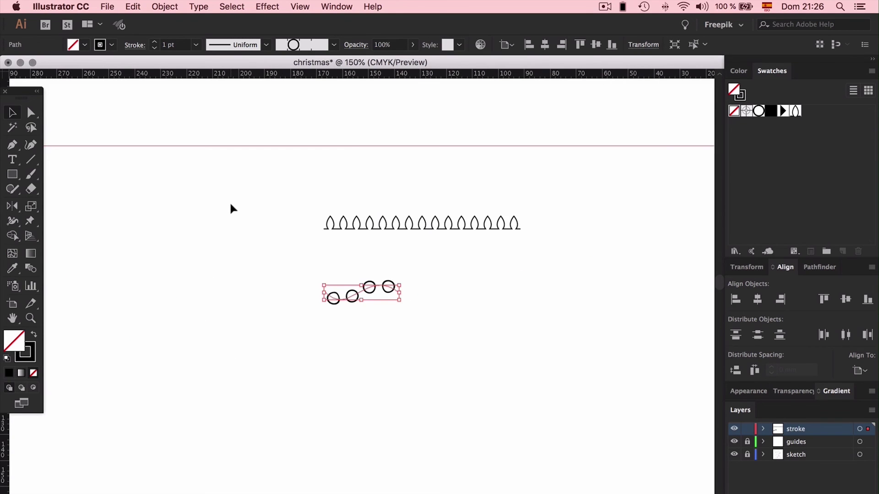
# Stretch the circle-brushed curve to 85.02 mm wide, then narrow it slightly for seven rings
pyautogui.click(231, 205)
pyautogui.hscroll(10, 230, 205)
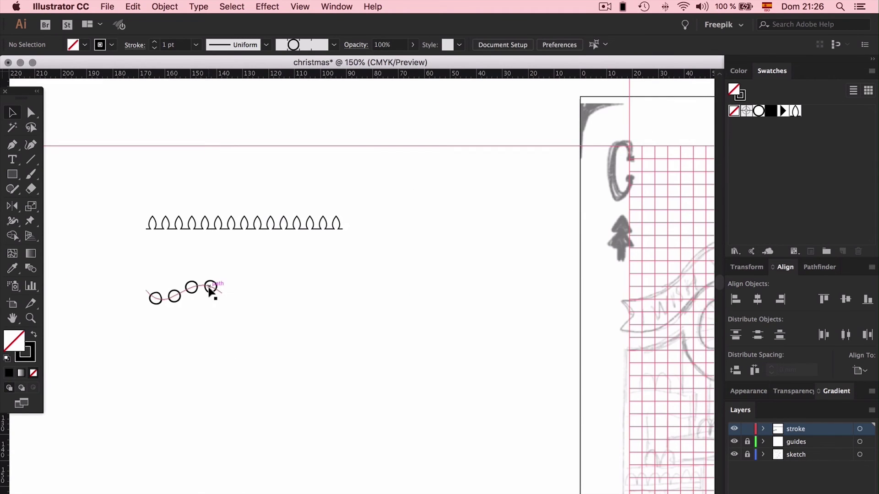
pyautogui.click(222, 291)
pyautogui.moveTo(225, 292)
pyautogui.mouseDown()
pyautogui.moveTo(369, 289)
pyautogui.moveTo(342, 292)
pyautogui.mouseUp()
pyautogui.click(392, 263)
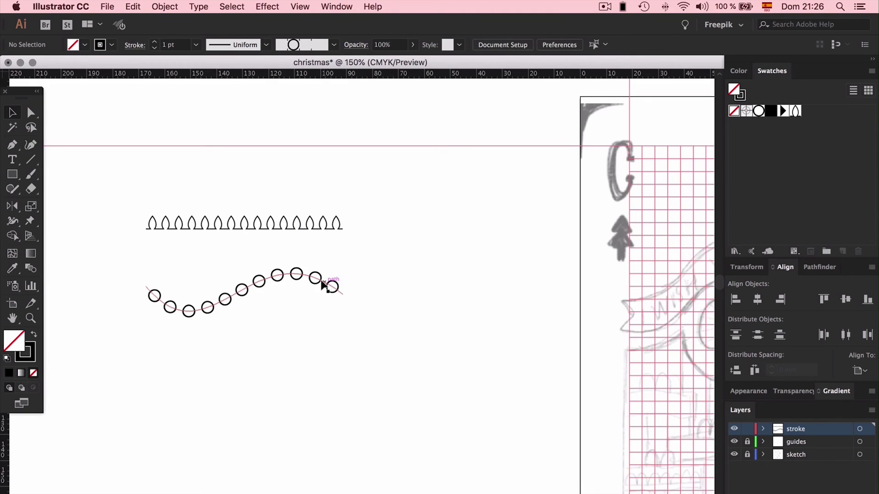
pyautogui.click(342, 292)
pyautogui.moveTo(342, 292); pyautogui.dragTo(280, 294)
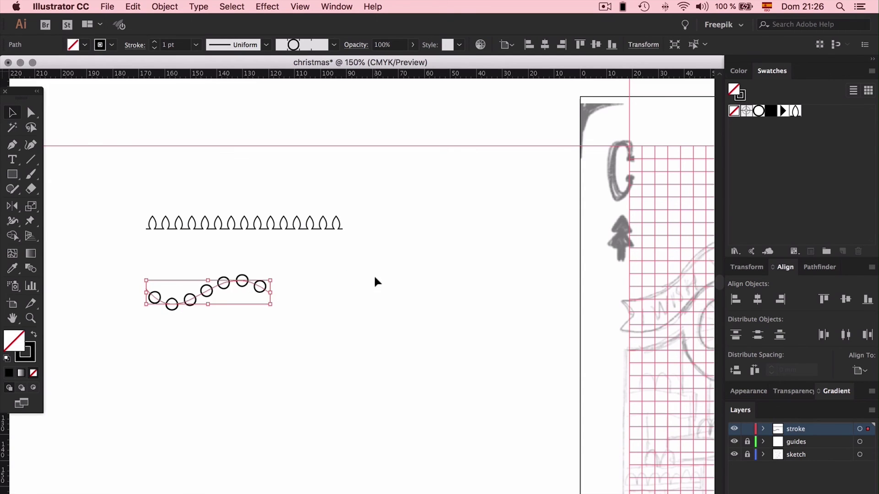